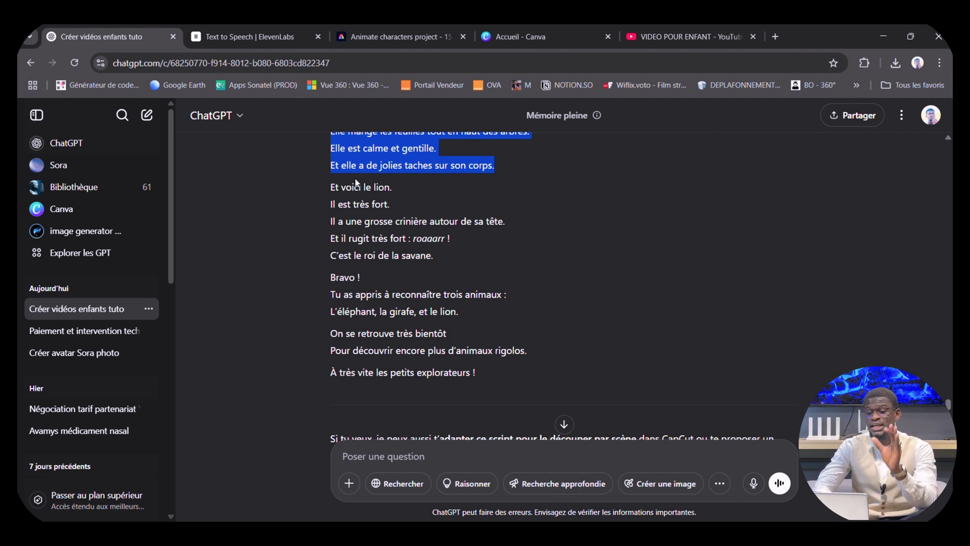
pyautogui.click(249, 36)
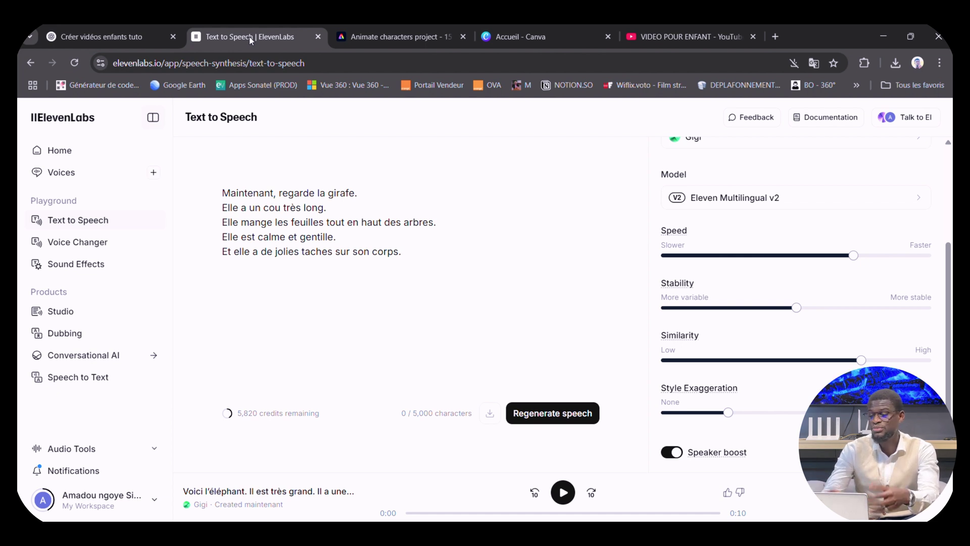
pyautogui.click(137, 40)
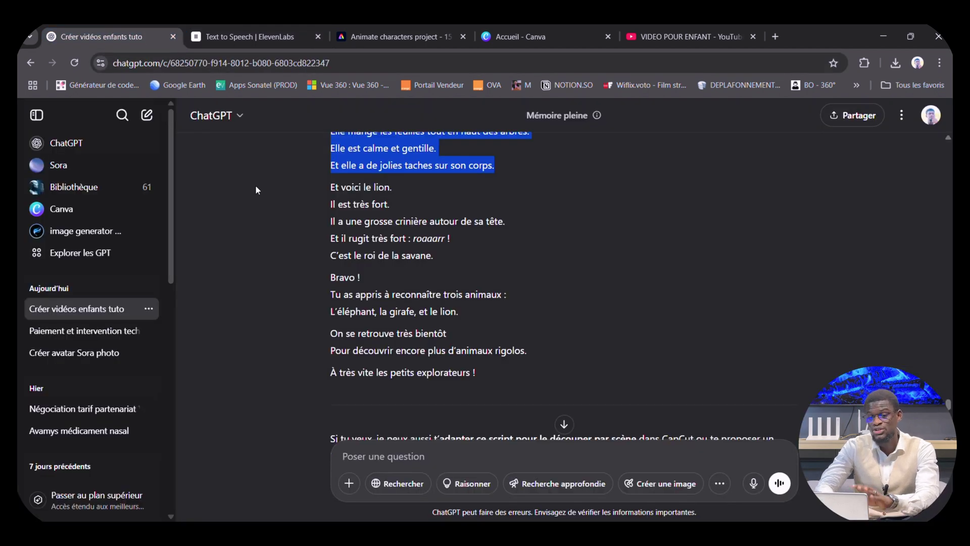
pyautogui.click(269, 35)
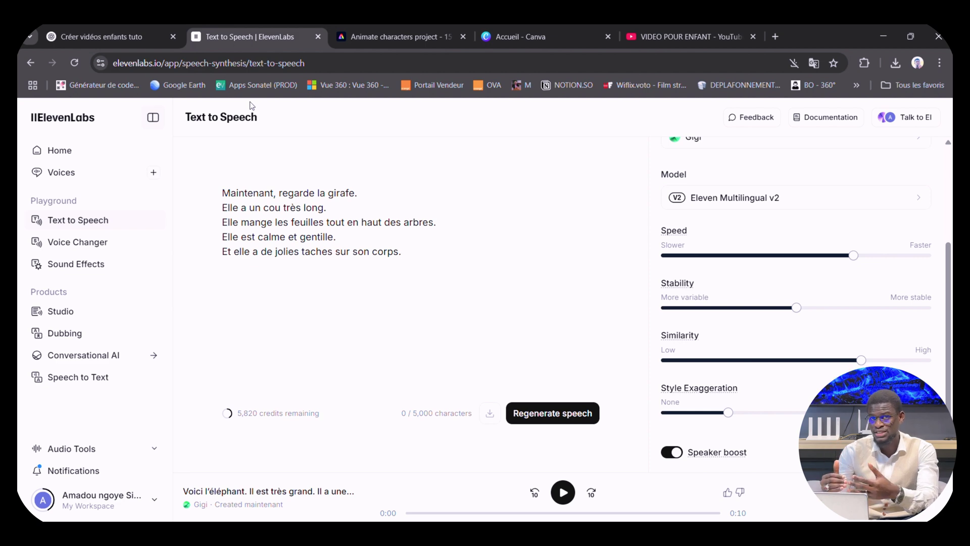
# - Copy the greeting passage of the voice-over script in ChatGPT, from "Bonjour les petits amis !" to "Alors, c'est parti !"
pyautogui.click(137, 38)
pyautogui.scroll(1, 328, 180)
pyautogui.scroll(6, 326, 177)
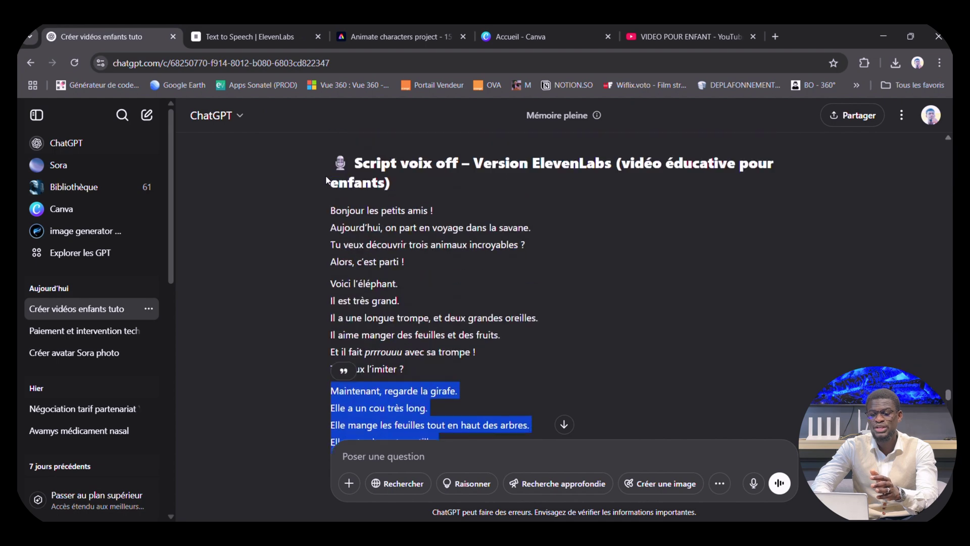
pyautogui.scroll(-2, 325, 175)
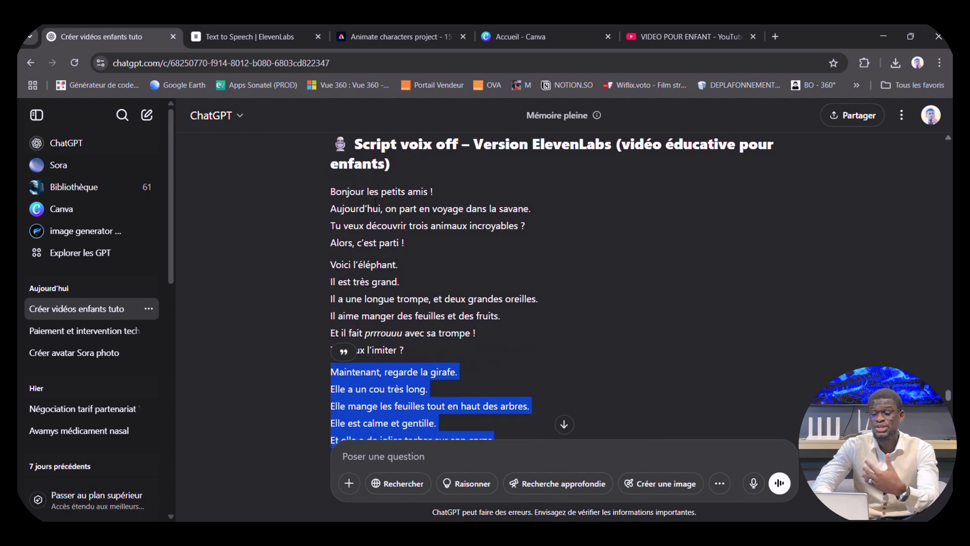
pyautogui.moveTo(329, 203)
pyautogui.mouseDown()
pyautogui.moveTo(409, 251)
pyautogui.moveTo(335, 194)
pyautogui.mouseUp()
pyautogui.hotkey('ctrl', 'c')
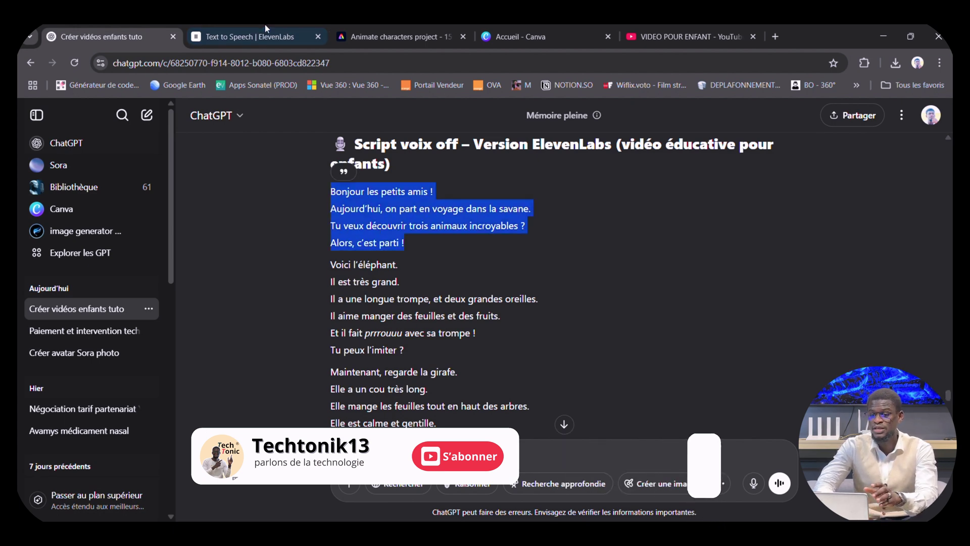
# - Replace the giraffe text in ElevenLabs Text to Speech with the copied greeting passage
pyautogui.click(253, 36)
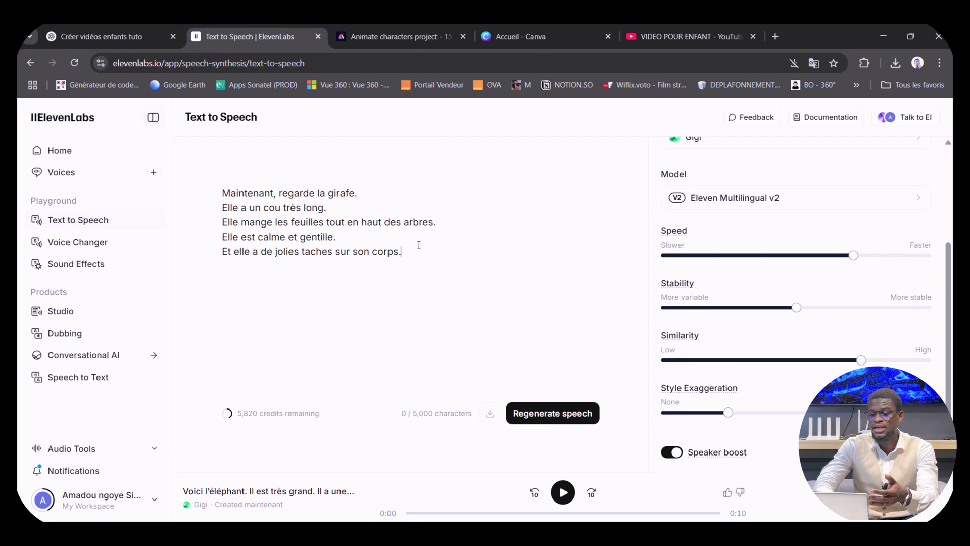
pyautogui.moveTo(421, 258); pyautogui.dragTo(223, 193)
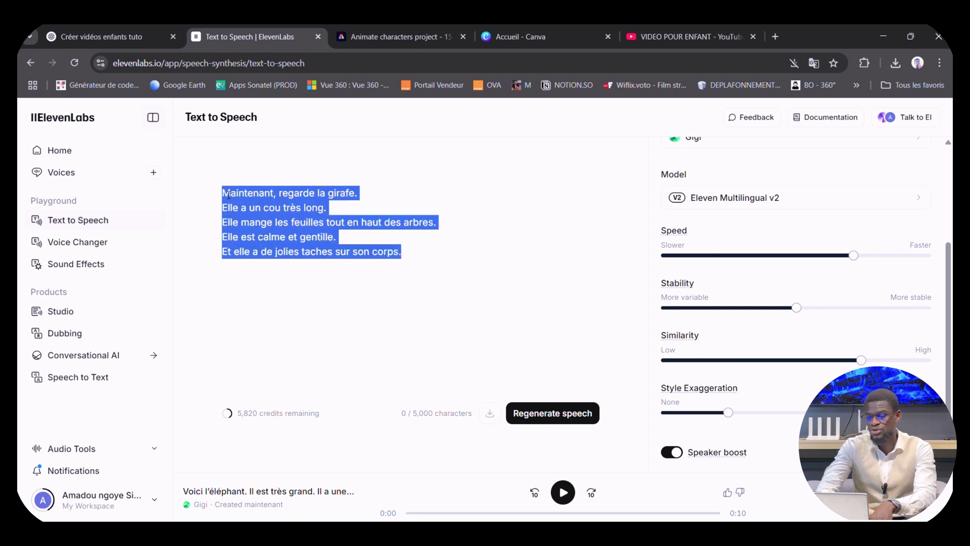
pyautogui.press('BackSpace')
pyautogui.hotkey('ctrl', 'v')
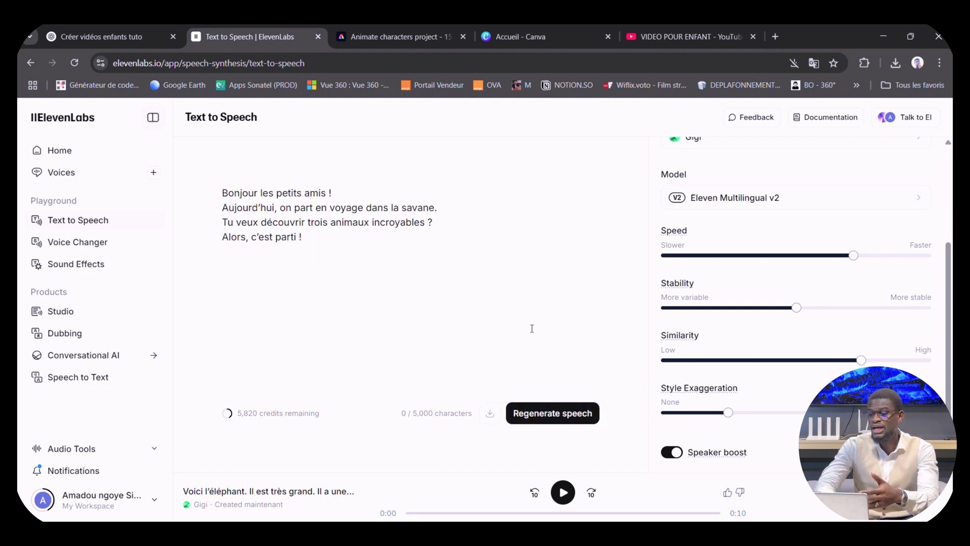
# - Check the voice and model settings and generate the speech for the greeting passage
pyautogui.scroll(1, 715, 266)
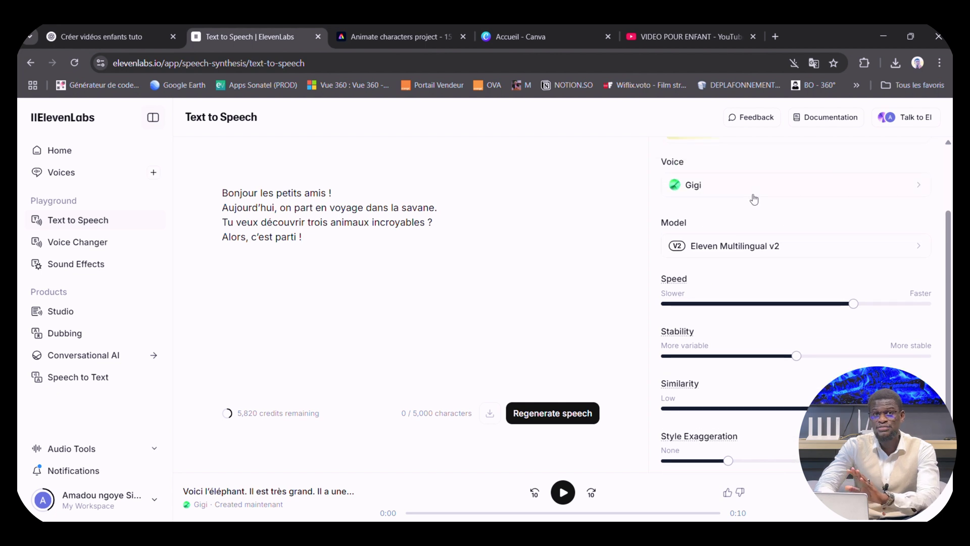
pyautogui.scroll(-1, 753, 202)
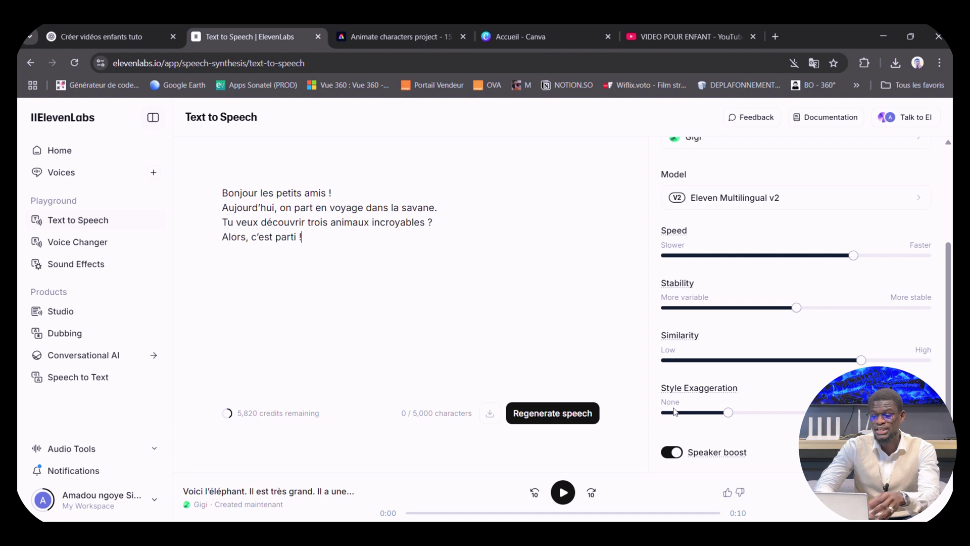
pyautogui.click(558, 424)
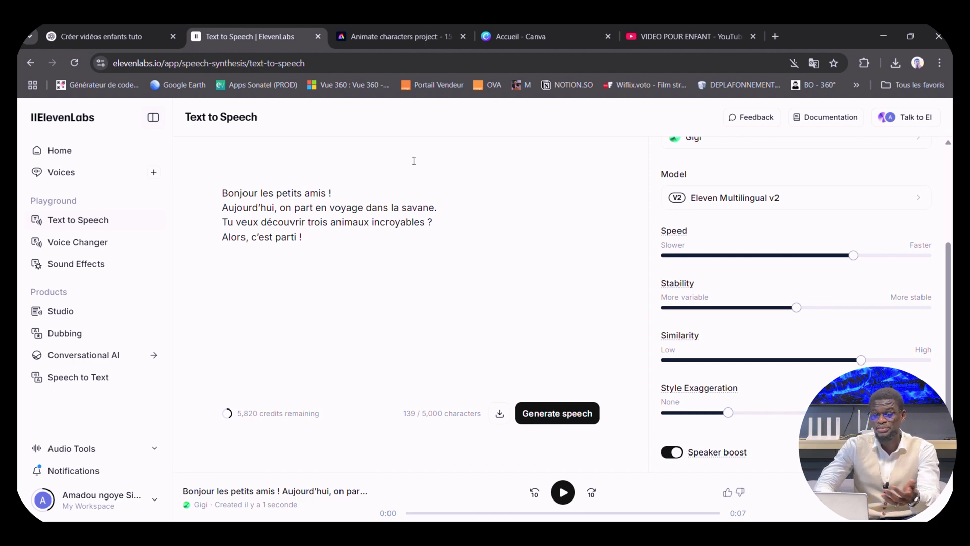
# - Select the elephant passage of the script in ChatGPT, from "Voici l'éléphant." to "Tu peux l'imiter ?", and return to ElevenLabs
pyautogui.click(137, 40)
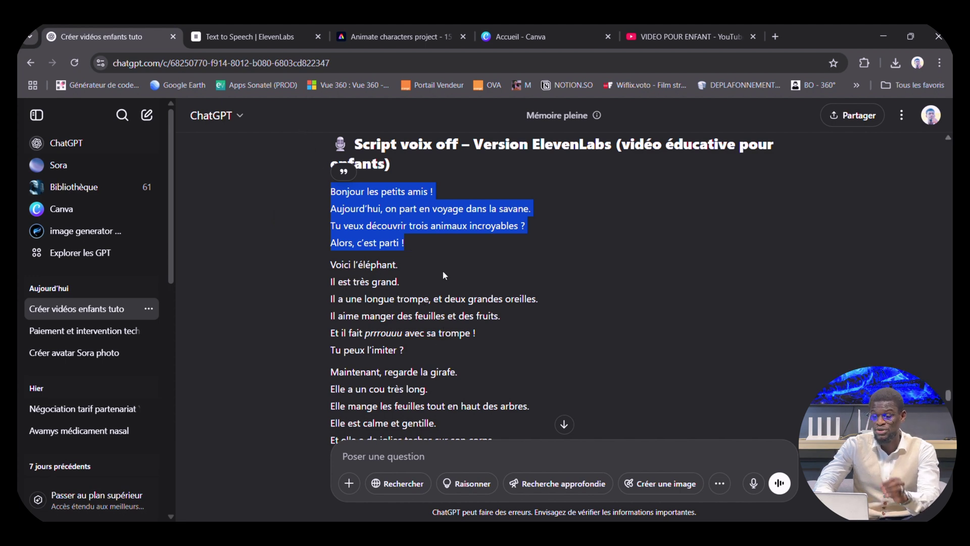
pyautogui.moveTo(419, 345); pyautogui.dragTo(325, 268)
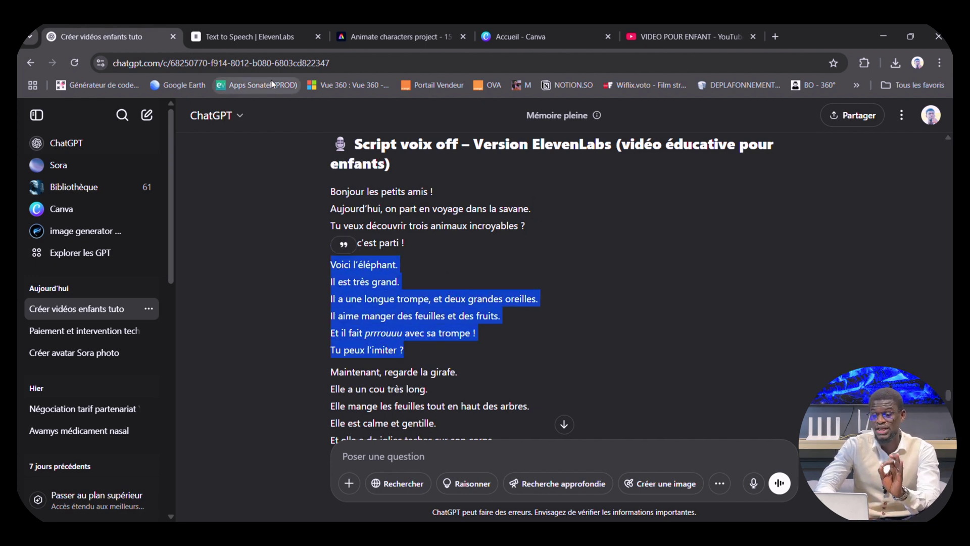
pyautogui.click(256, 41)
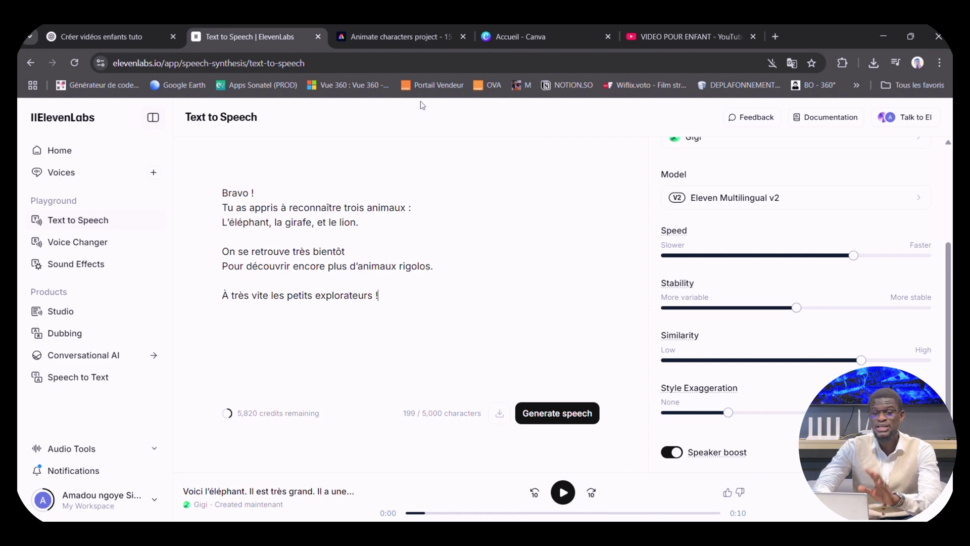
# - Switch to Adobe Express, close the finished cat animation and start a new Animate characters project
pyautogui.click(396, 42)
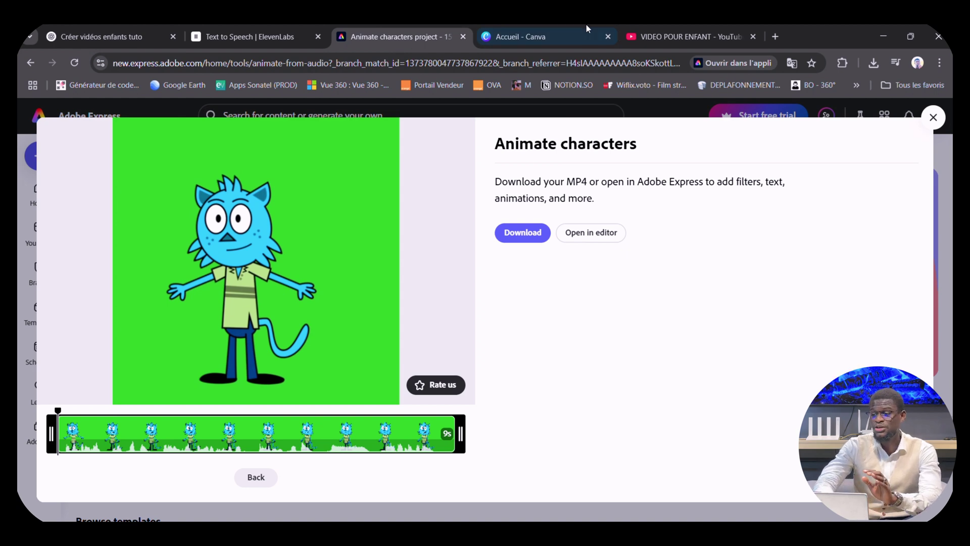
pyautogui.click(933, 117)
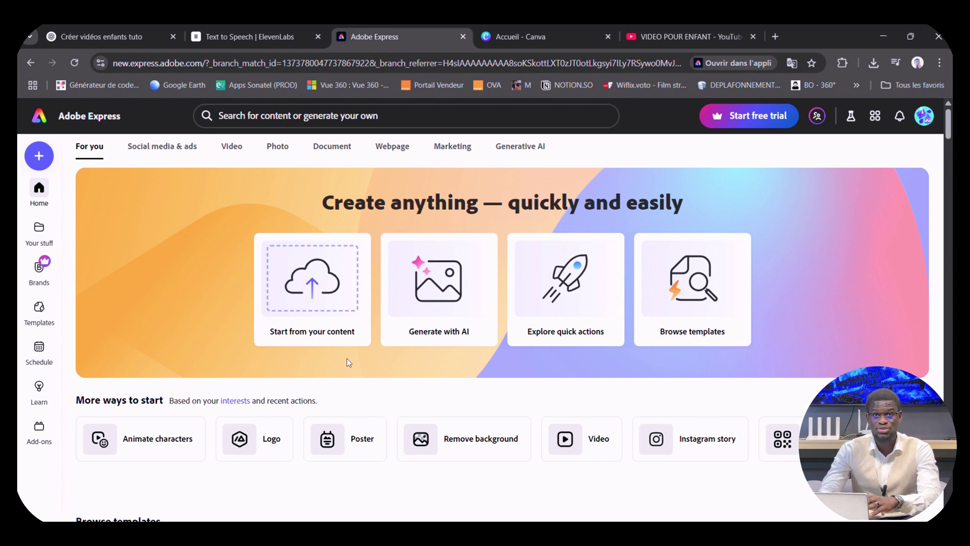
pyautogui.scroll(-2, 241, 387)
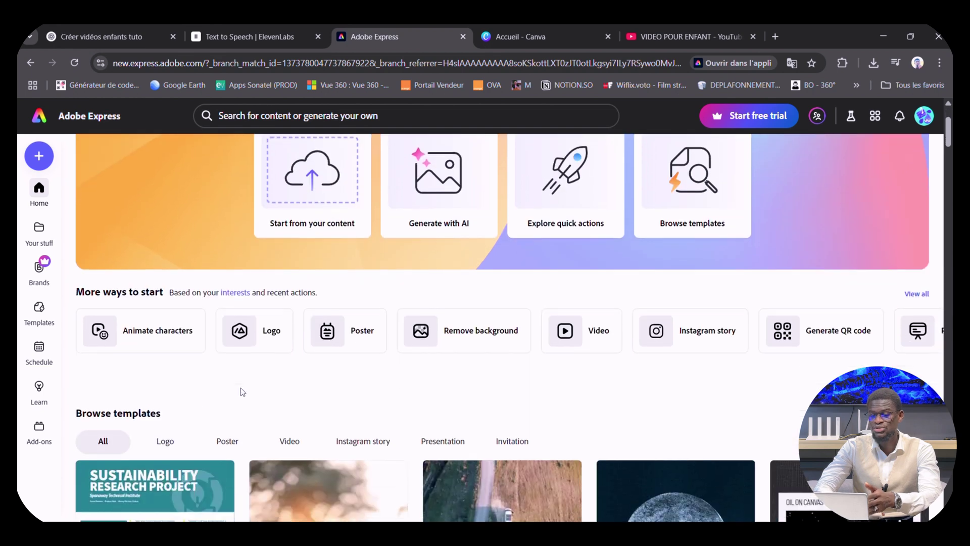
pyautogui.click(177, 338)
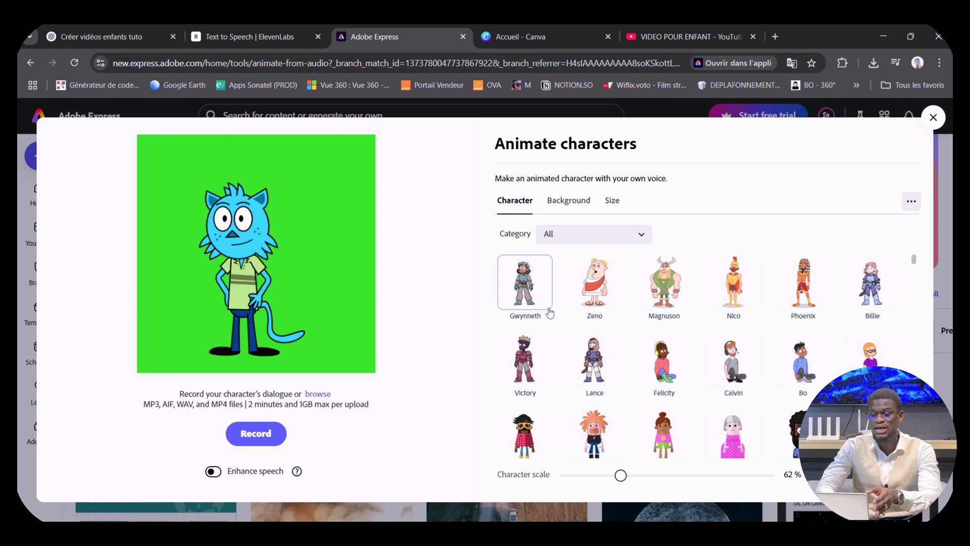
# - Look at the background options, keeping the custom green colour, and load a dialogue audio file for the blue cat character
pyautogui.click(570, 200)
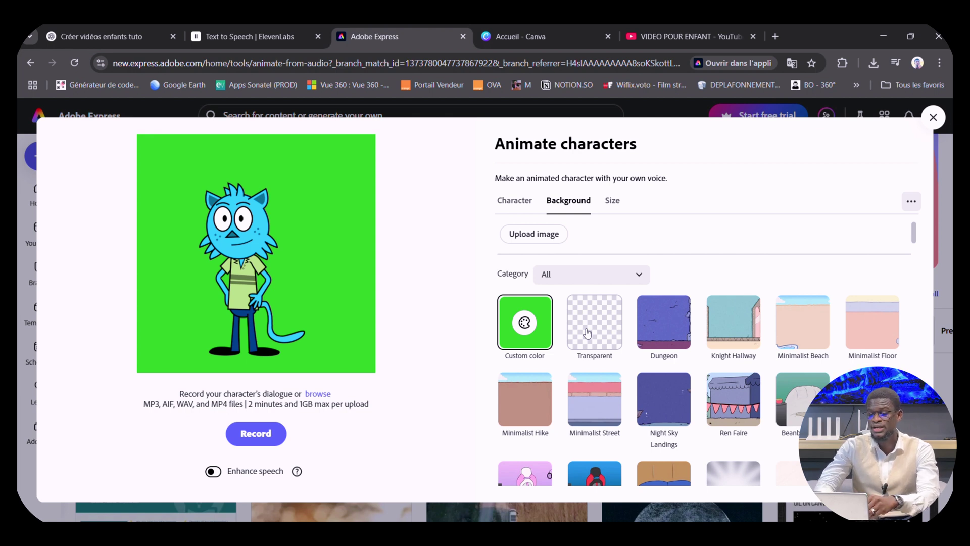
pyautogui.click(319, 397)
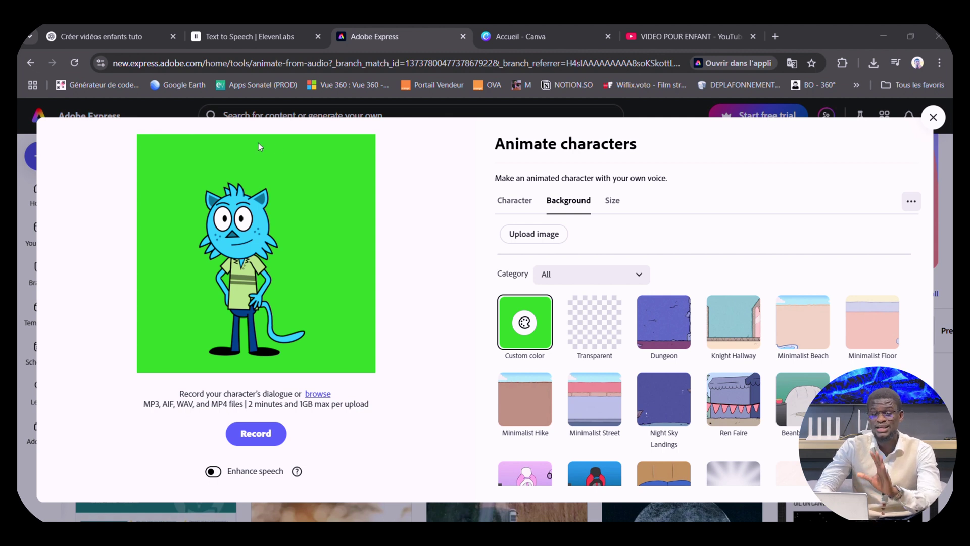
pyautogui.moveTo(326, 217)
pyautogui.mouseDown()
pyautogui.moveTo(370, 268)
pyautogui.moveTo(379, 298)
pyautogui.mouseUp()
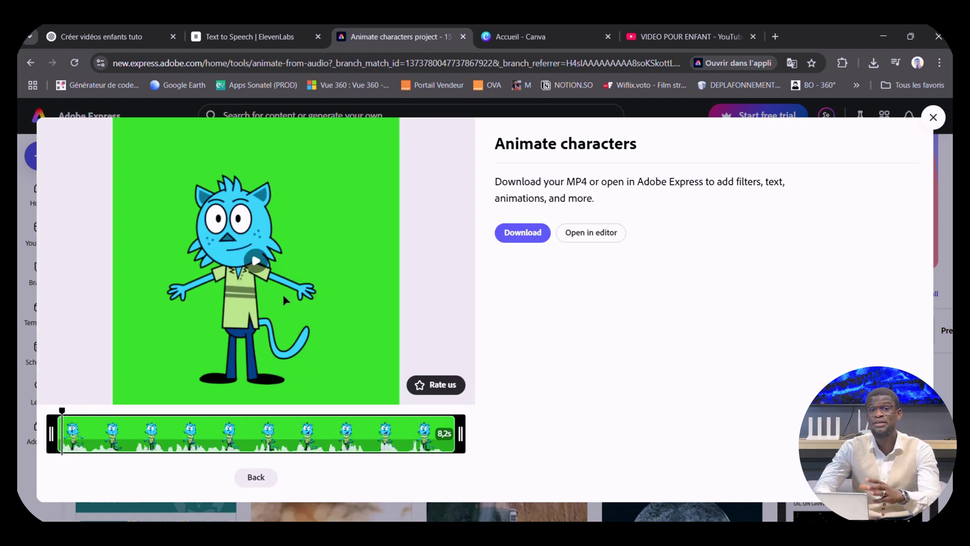
# - Play the generated green-screen cat animation and download it as an MP4
pyautogui.click(255, 261)
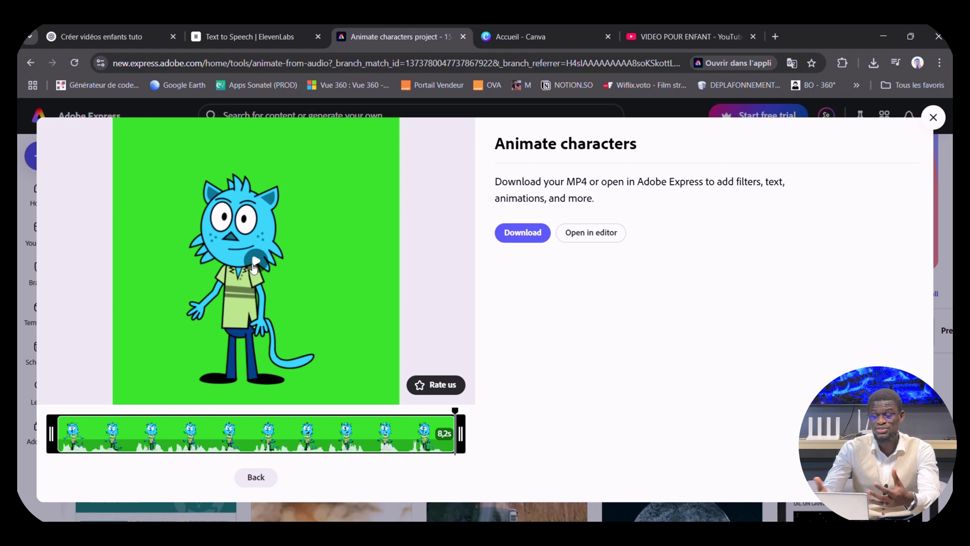
pyautogui.click(529, 239)
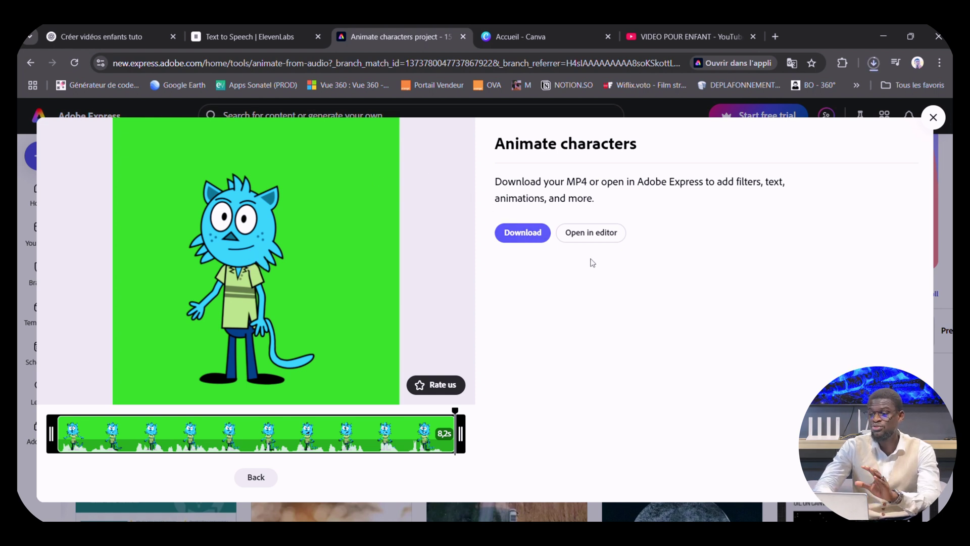
# - Go back to the character setup, replace the cat's audio with another dialogue file and close the character animation tool
pyautogui.click(267, 478)
pyautogui.click(269, 450)
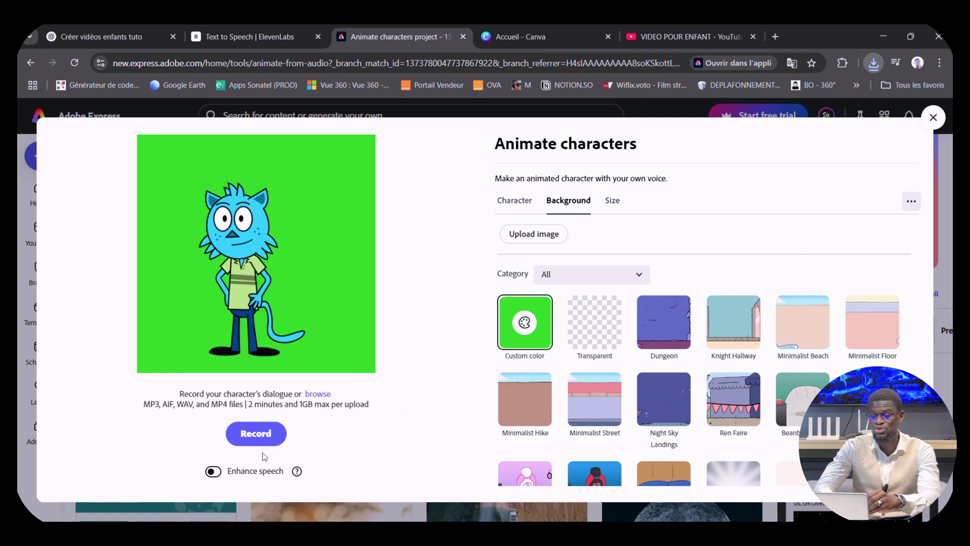
pyautogui.click(326, 396)
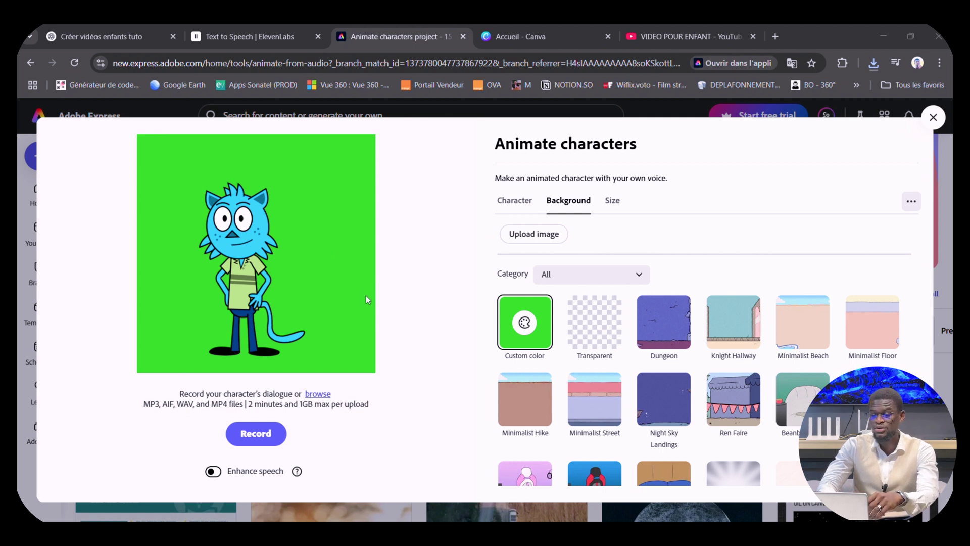
pyautogui.moveTo(367, 299); pyautogui.dragTo(368, 299)
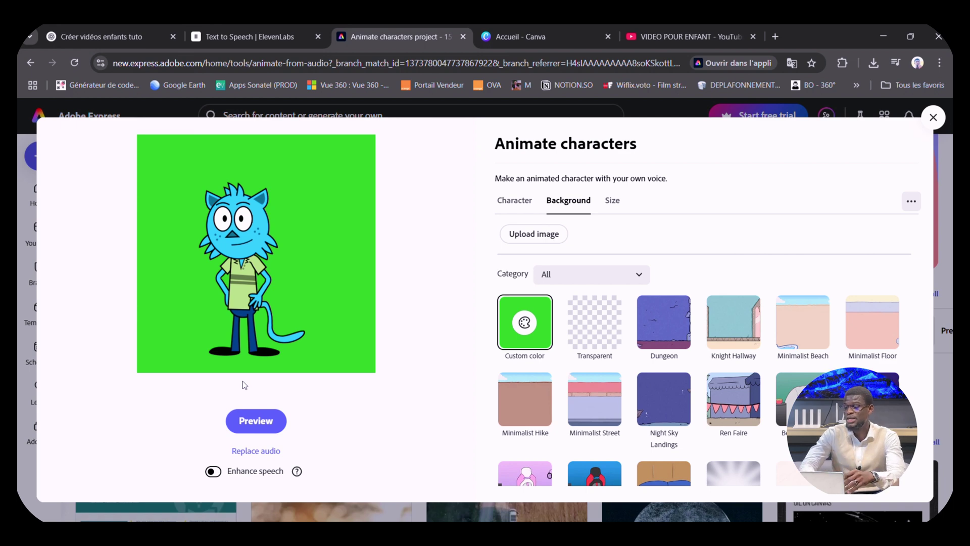
pyautogui.click(933, 117)
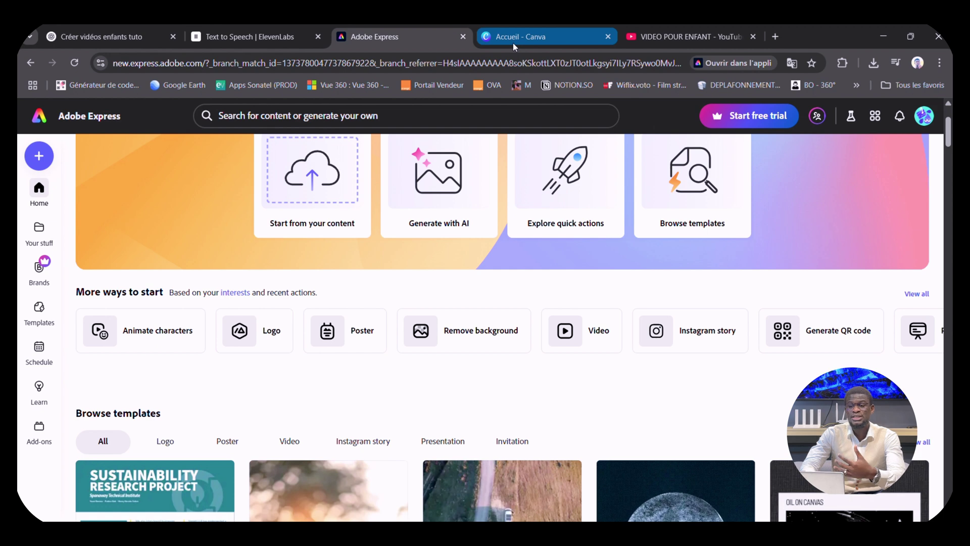
# - Switch to Canva and search the templates for "VIDEO YOUTUBE"
pyautogui.click(513, 43)
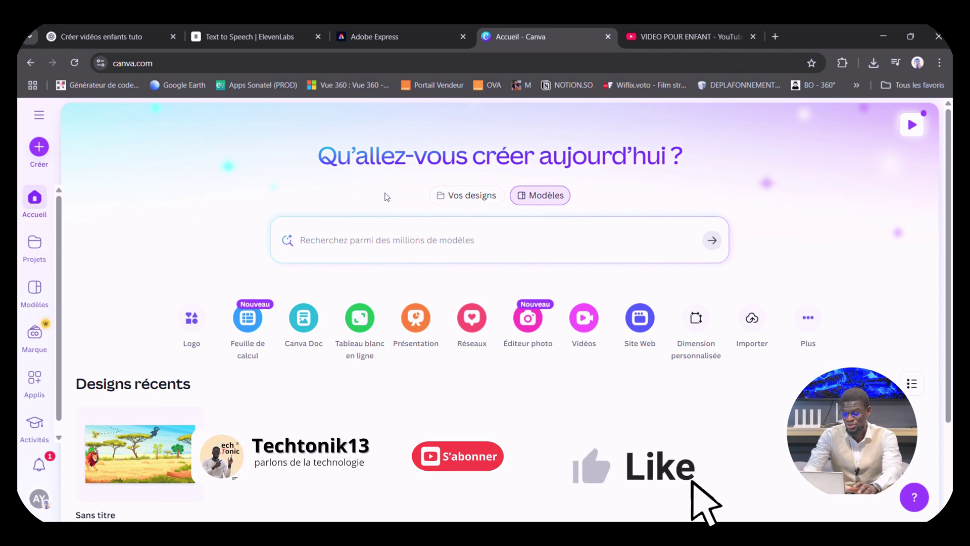
pyautogui.write('VIOD')
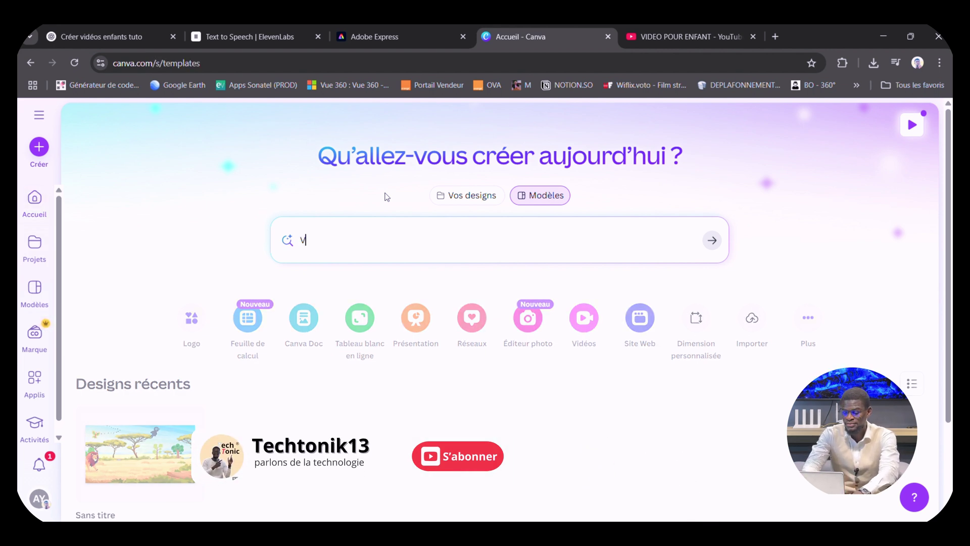
pyautogui.press('BackSpace')
pyautogui.press('BackSpace')
pyautogui.write('DEO YOUTUBE')
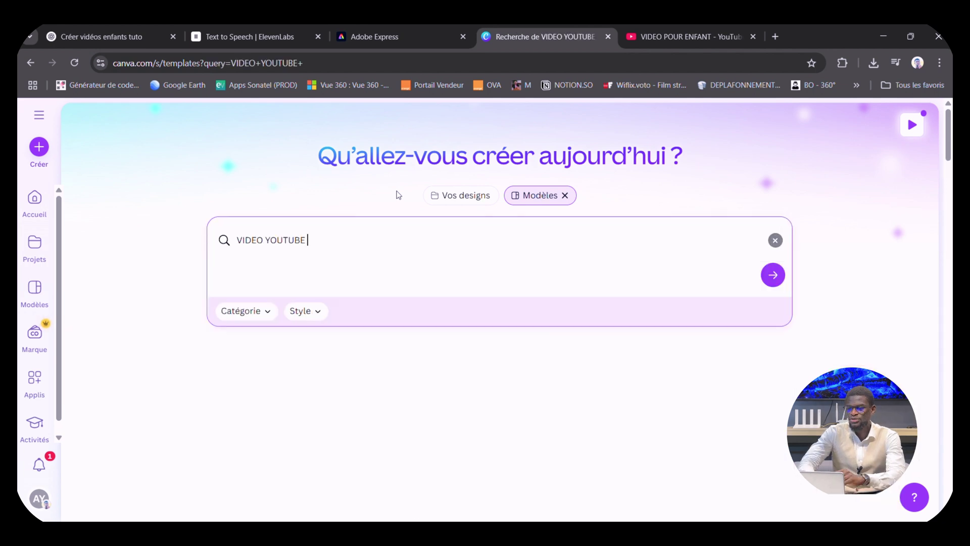
pyautogui.click(774, 276)
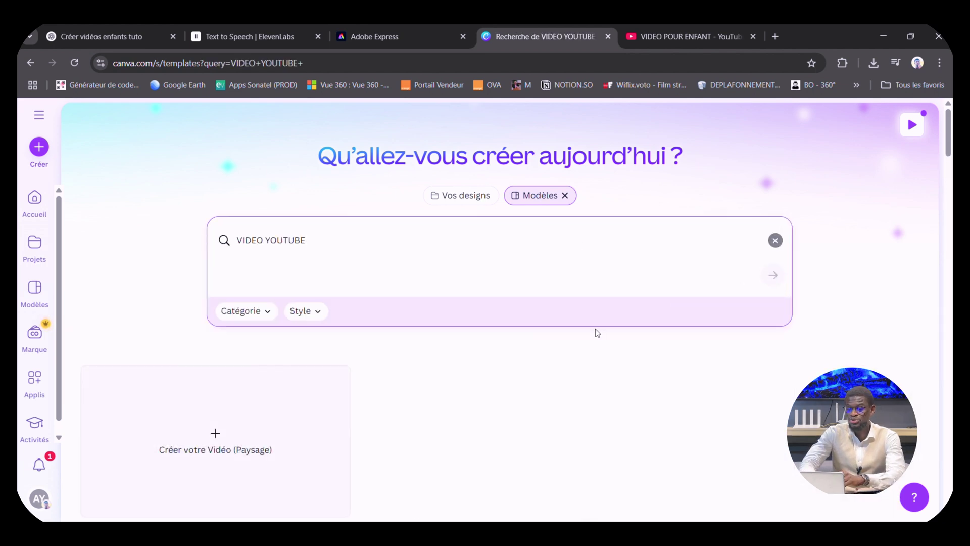
# - Create a blank landscape video design from the template results
pyautogui.scroll(-2, 595, 331)
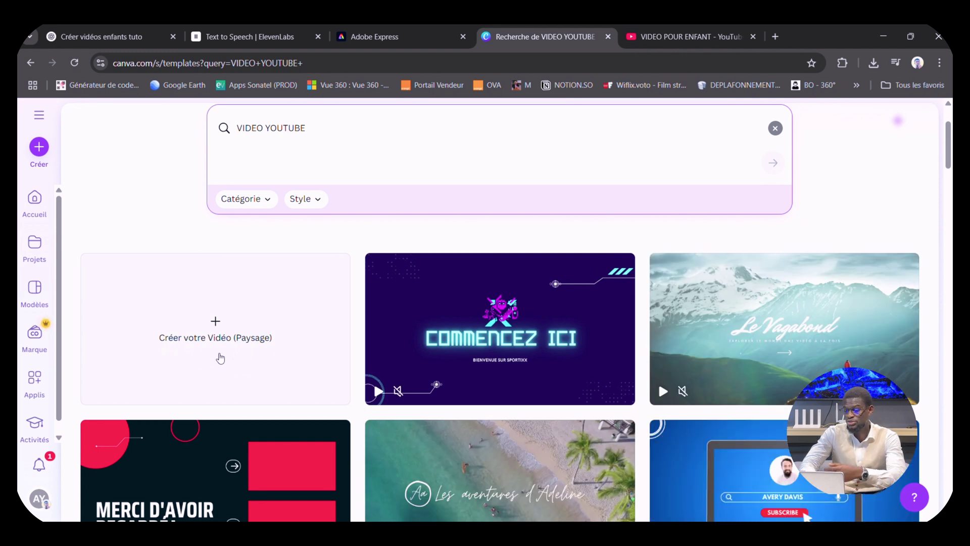
pyautogui.moveTo(513, 334)
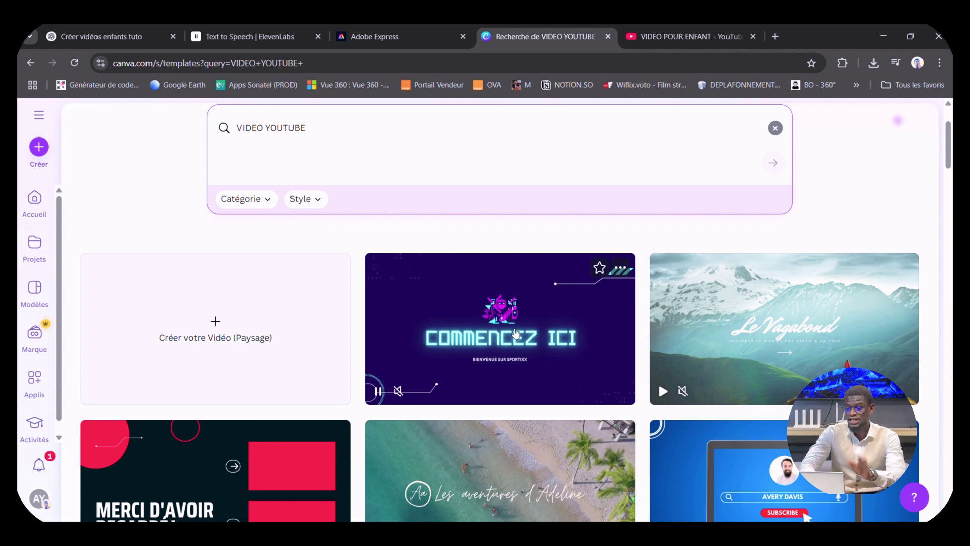
pyautogui.click(251, 331)
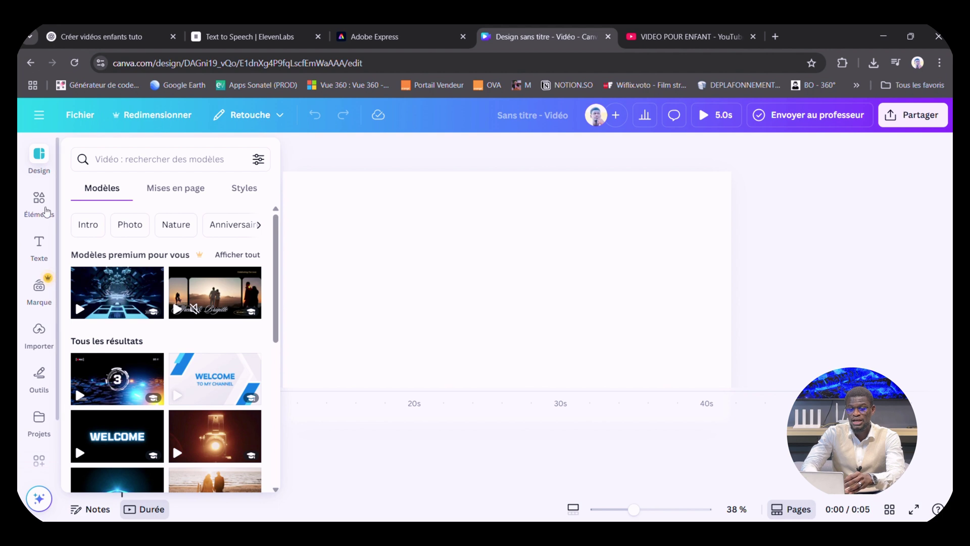
# - Search the design elements for "FORET"
pyautogui.click(38, 205)
pyautogui.click(141, 165)
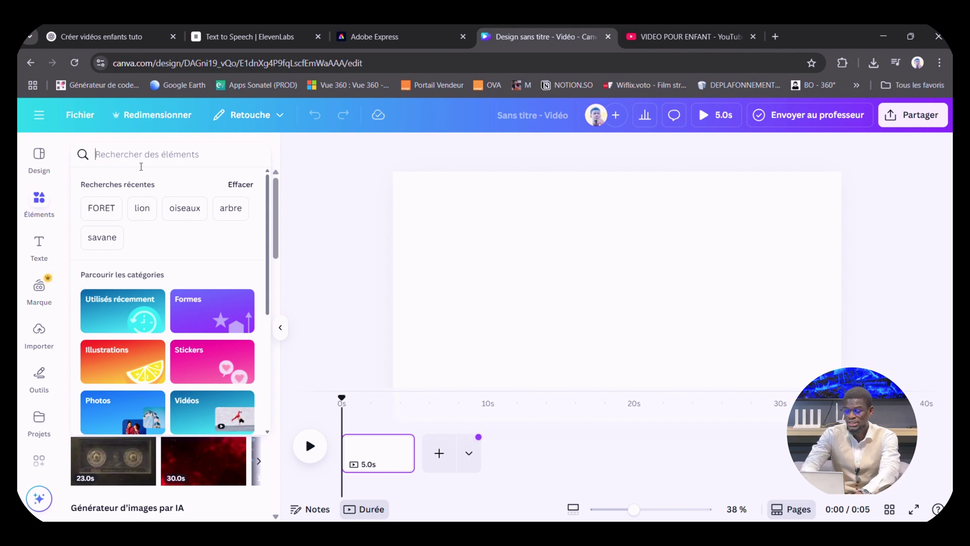
pyautogui.write('F')
pyautogui.click(141, 303)
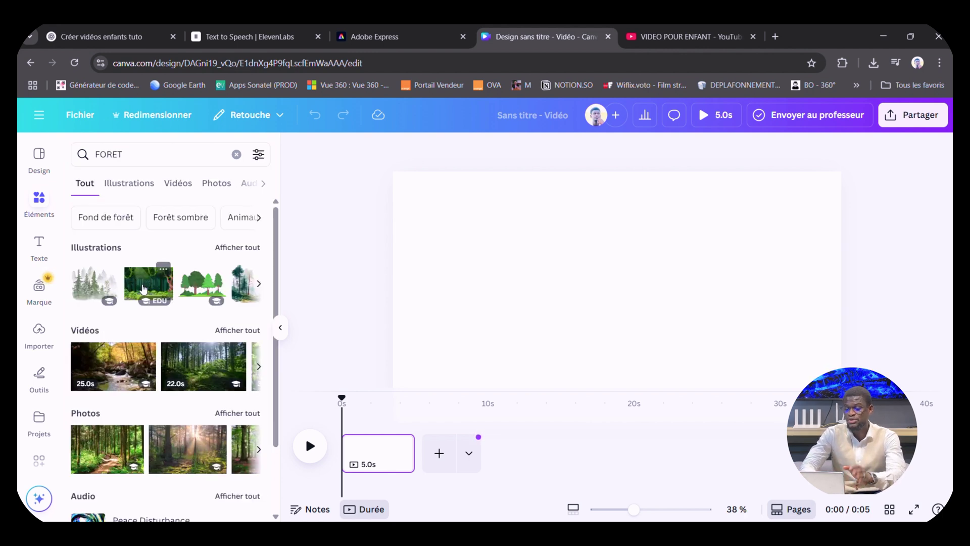
# - Add the dark green jungle illustration to the page and enlarge it to cover the full page width
pyautogui.click(143, 288)
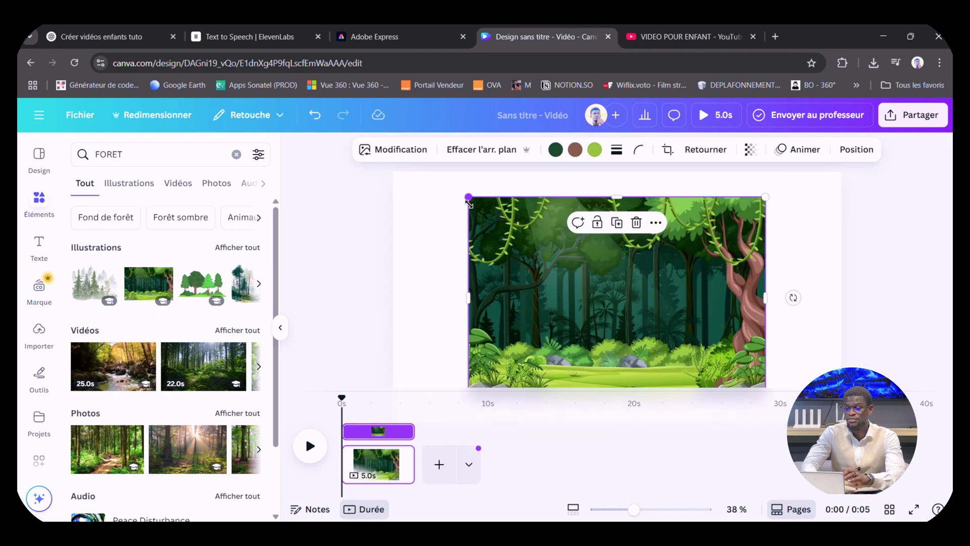
pyautogui.moveTo(469, 200); pyautogui.dragTo(393, 149)
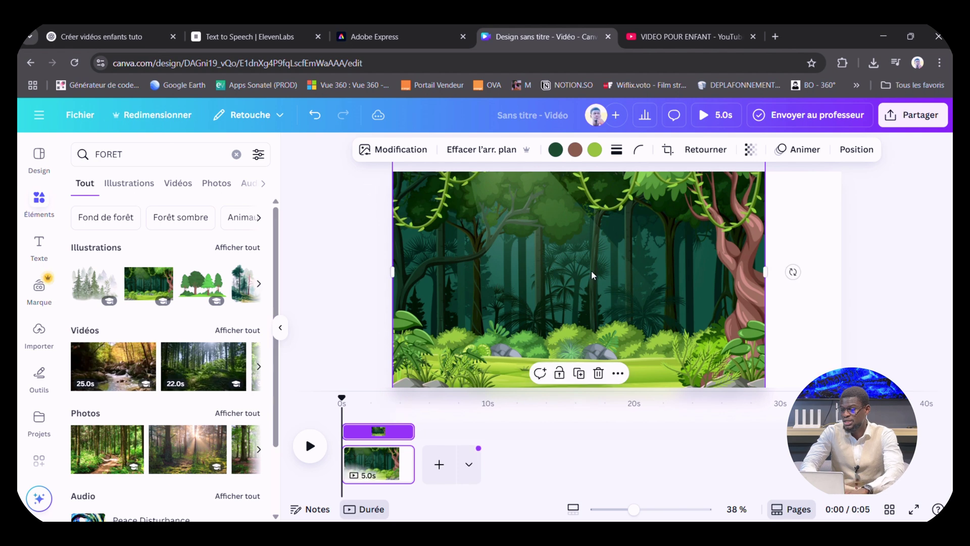
pyautogui.moveTo(765, 273); pyautogui.dragTo(841, 275)
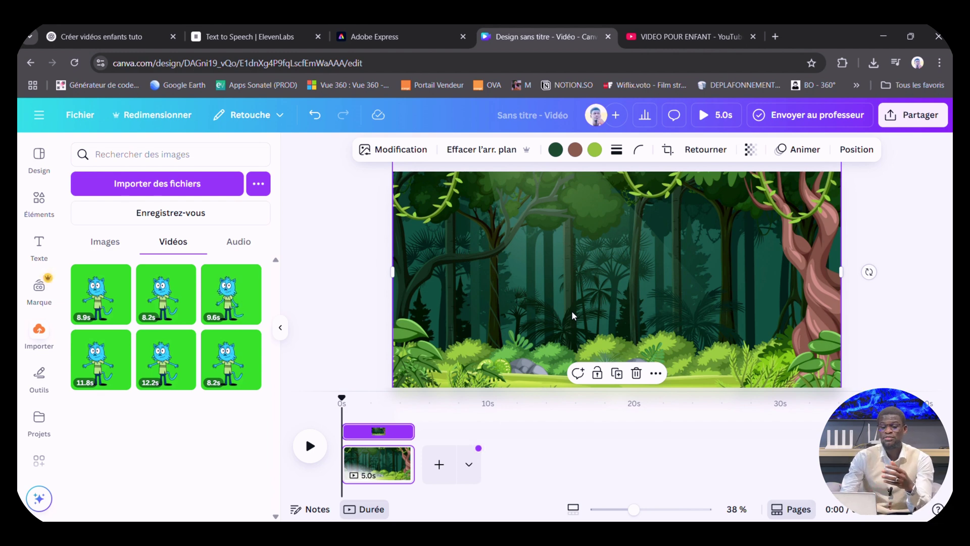
# - Search the elements for "Feuilles qui tombent" and limit the results to illustrations
pyautogui.click(39, 202)
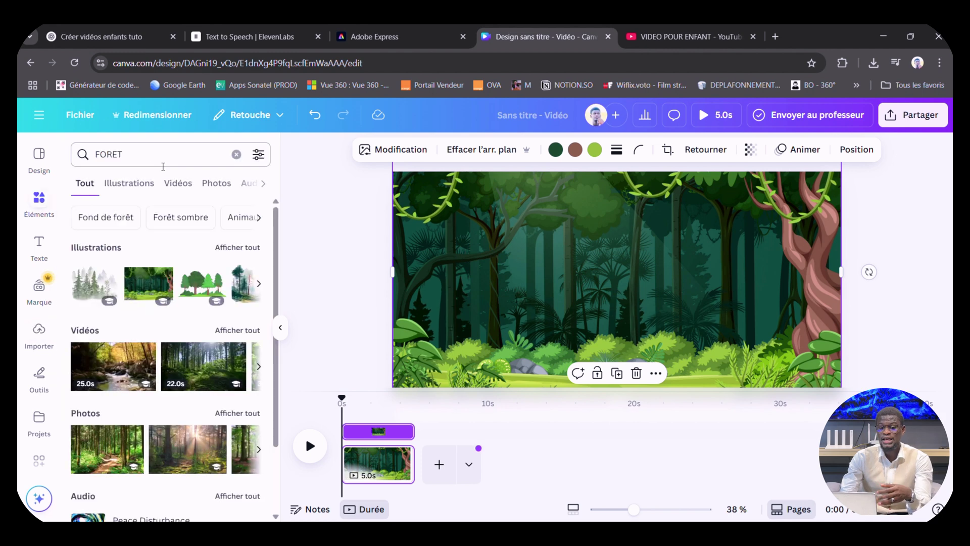
pyautogui.click(162, 160)
pyautogui.click(236, 154)
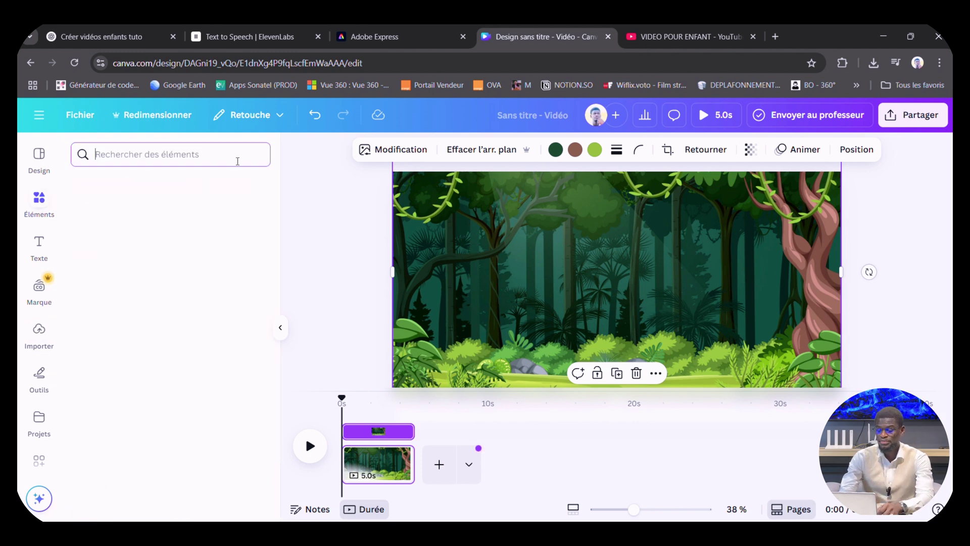
pyautogui.write('FEI')
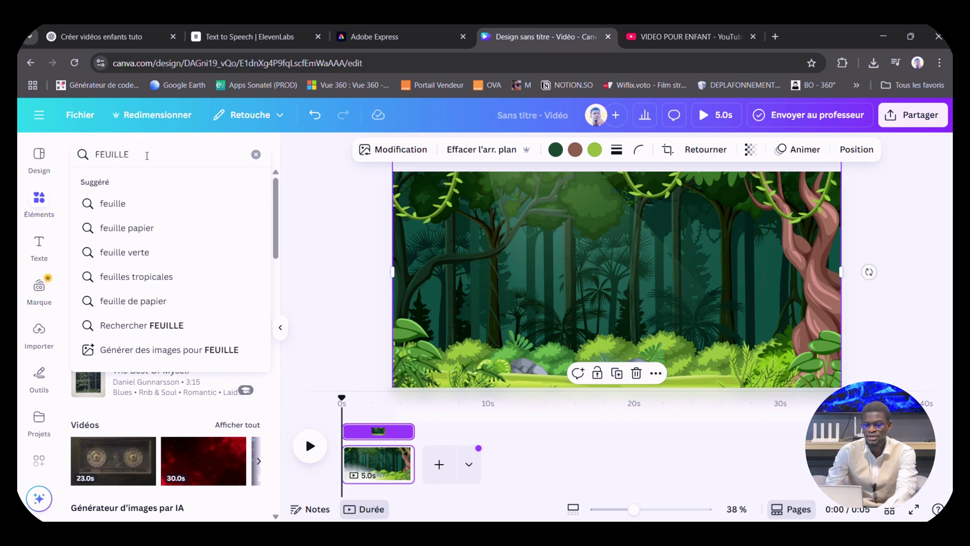
pyautogui.click(134, 205)
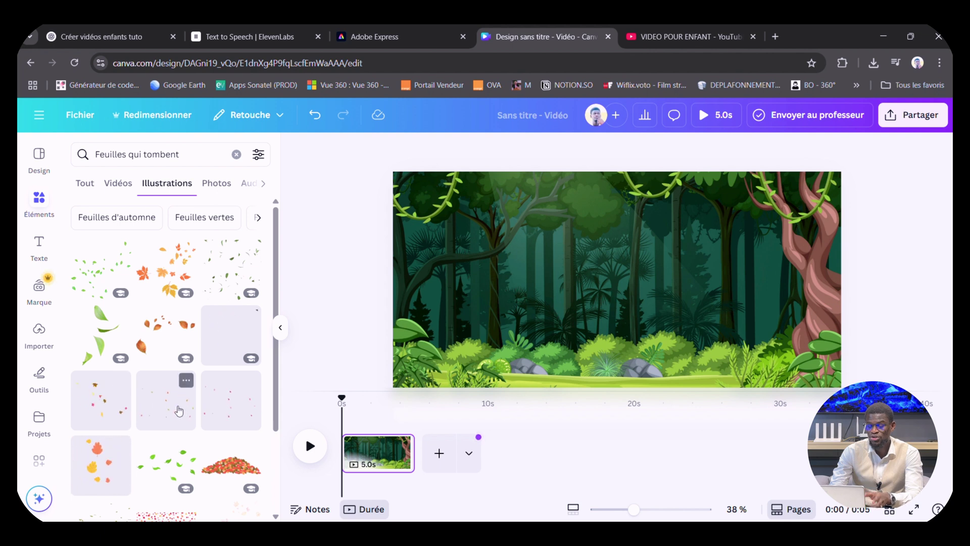
# - Add an animated falling-leaves illustration, shrink it over the upper-left trees of the forest and duplicate it
pyautogui.click(170, 414)
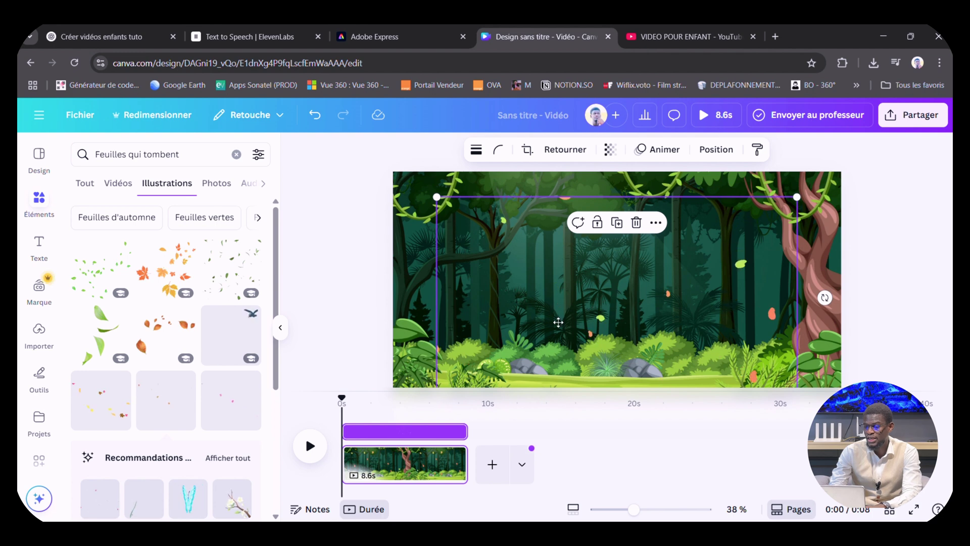
pyautogui.moveTo(561, 345); pyautogui.dragTo(517, 323)
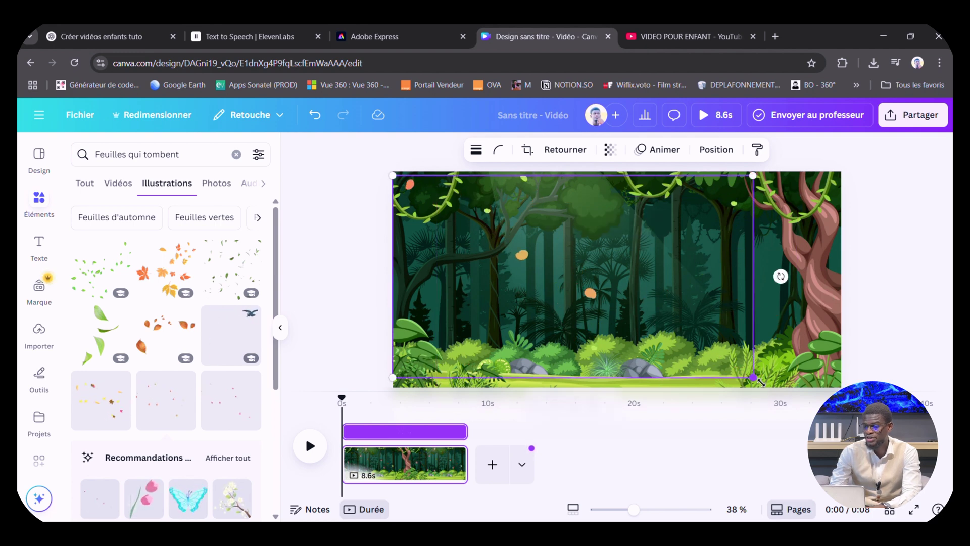
pyautogui.moveTo(753, 377); pyautogui.dragTo(566, 318)
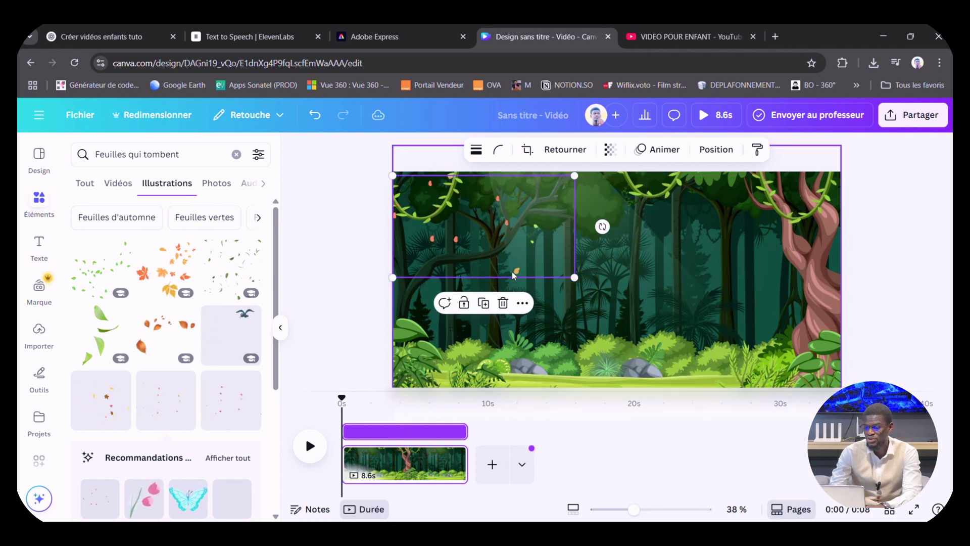
pyautogui.moveTo(511, 273); pyautogui.dragTo(529, 284)
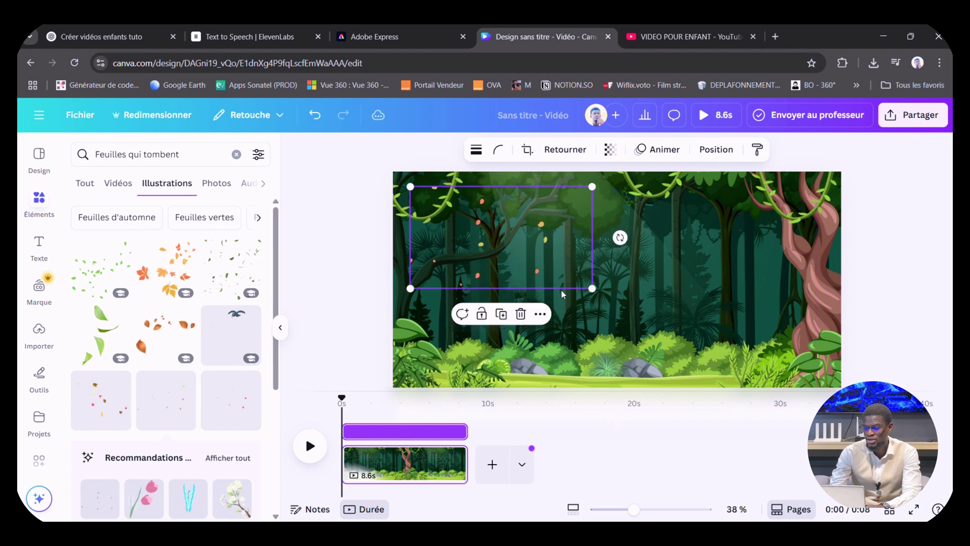
pyautogui.moveTo(597, 295); pyautogui.dragTo(628, 312)
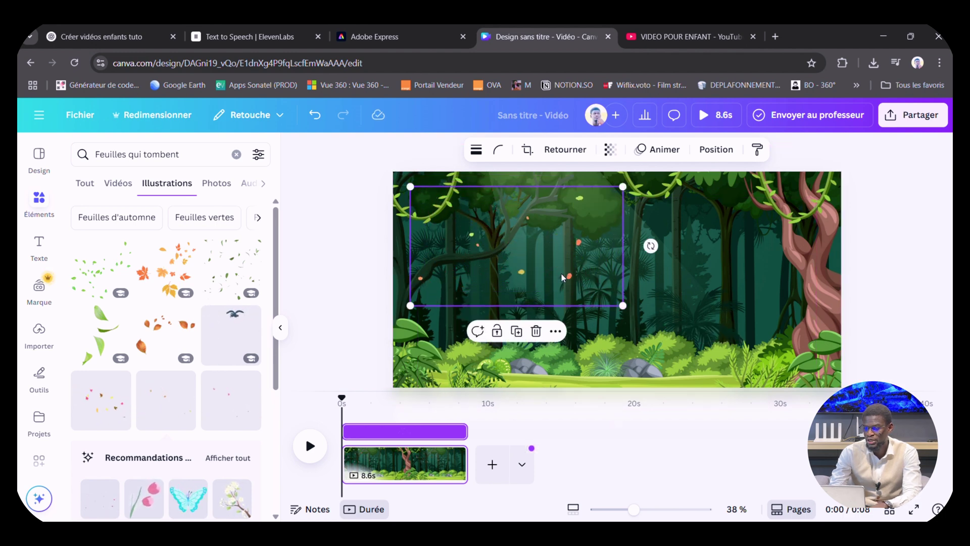
pyautogui.click(520, 335)
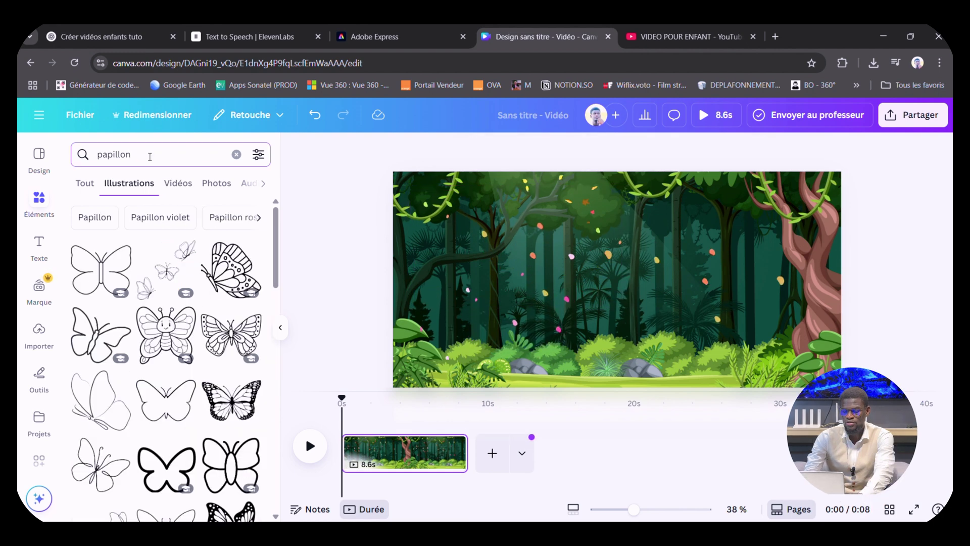
# - Refine the butterfly illustration search to "papillon QUI VOLENT"
pyautogui.click(150, 154)
pyautogui.write('QJU')
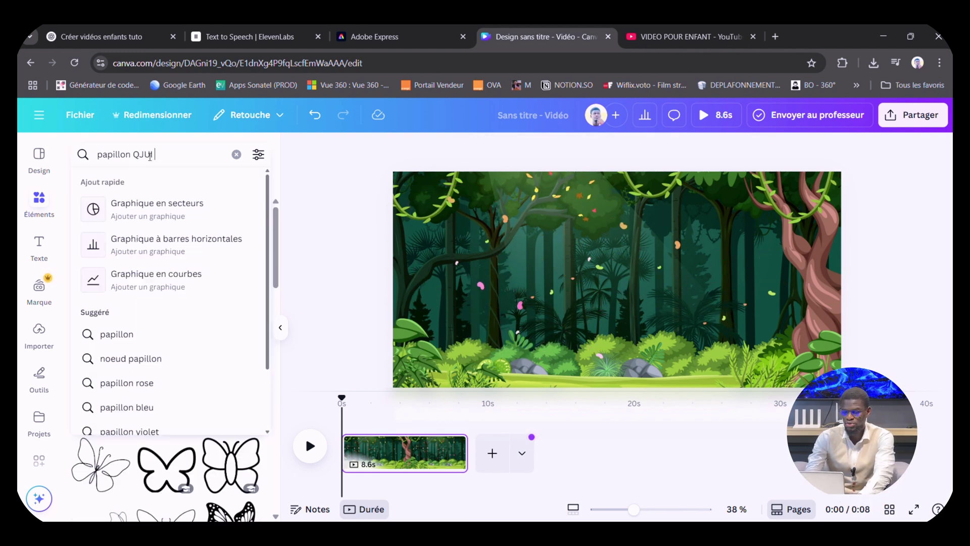
pyautogui.press('BackSpace')
pyautogui.press('BackSpace')
pyautogui.press('BackSpace')
pyautogui.press('BackSpace')
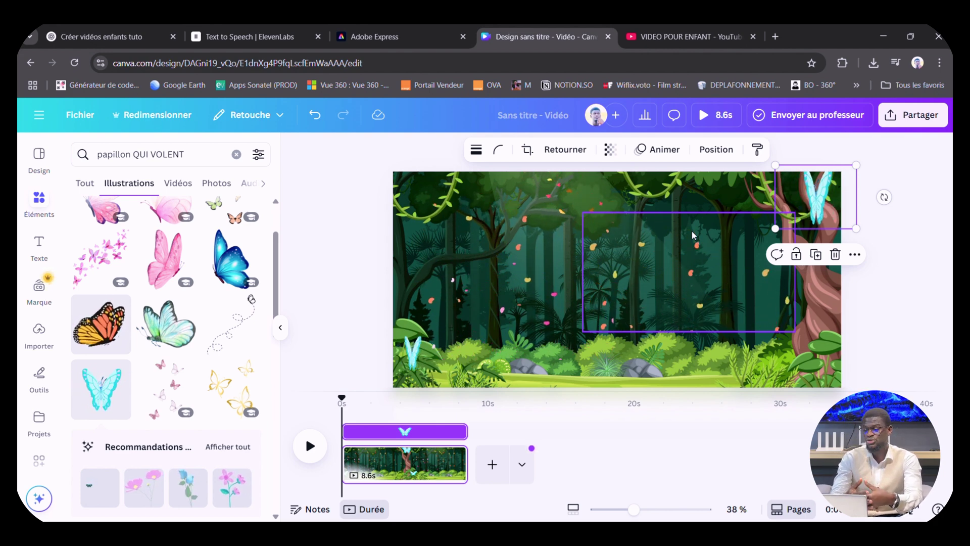
# - Download the forest scene as an MP4 video and select its page in the timeline
pyautogui.click(909, 126)
pyautogui.click(750, 359)
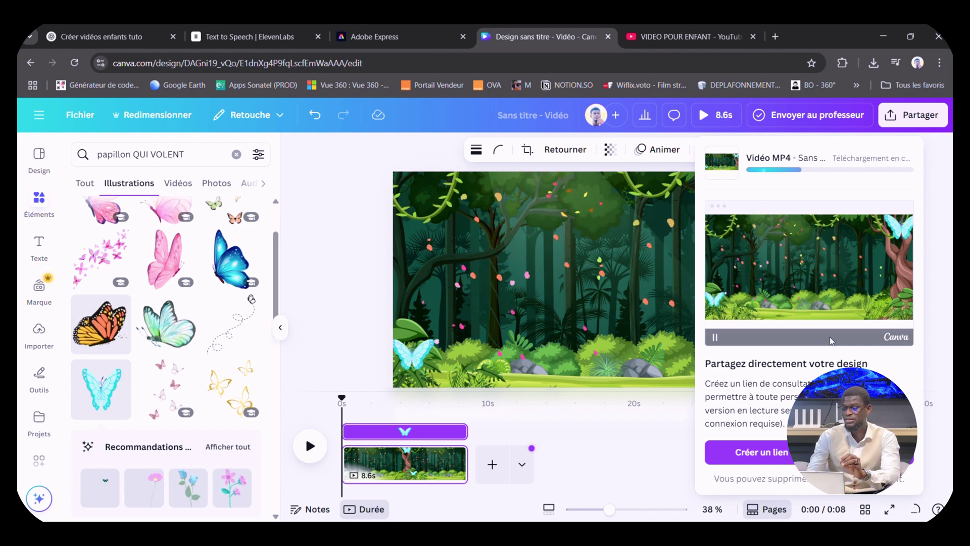
pyautogui.click(423, 459)
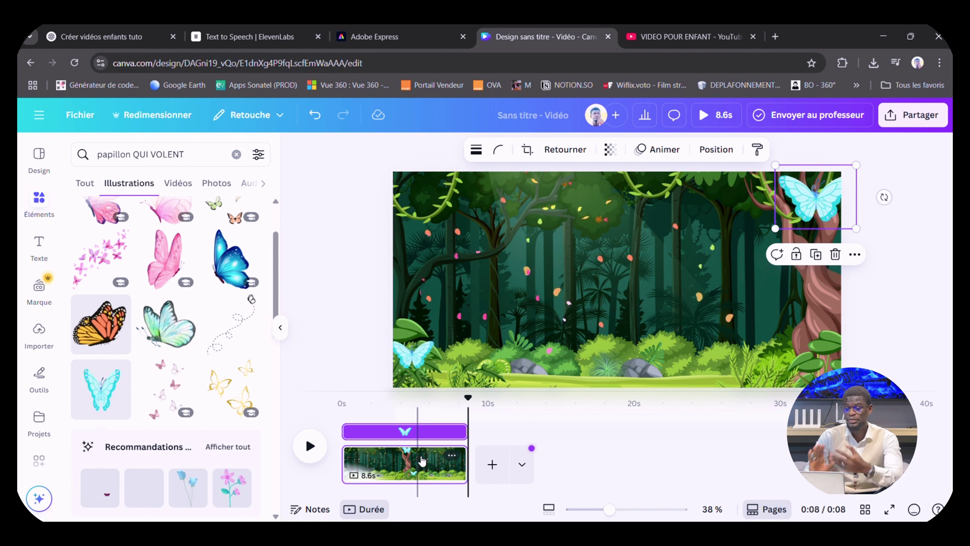
pyautogui.click(420, 463)
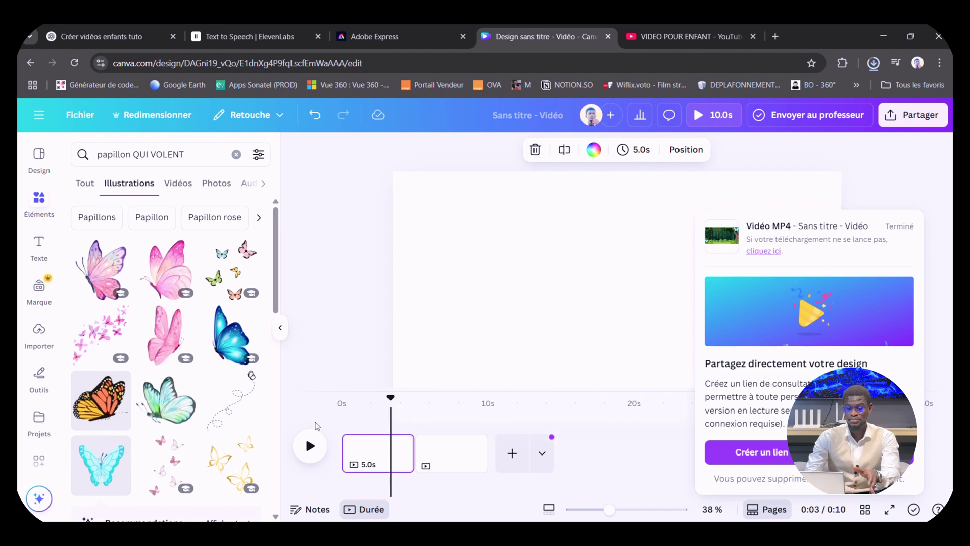
pyautogui.click(280, 34)
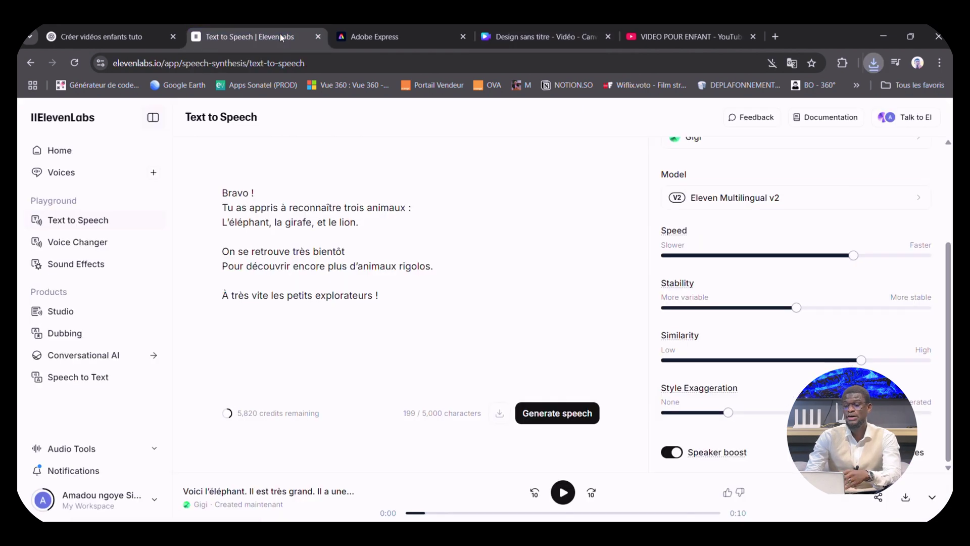
pyautogui.click(381, 37)
pyautogui.hotkey('ctrl', 'Tab')
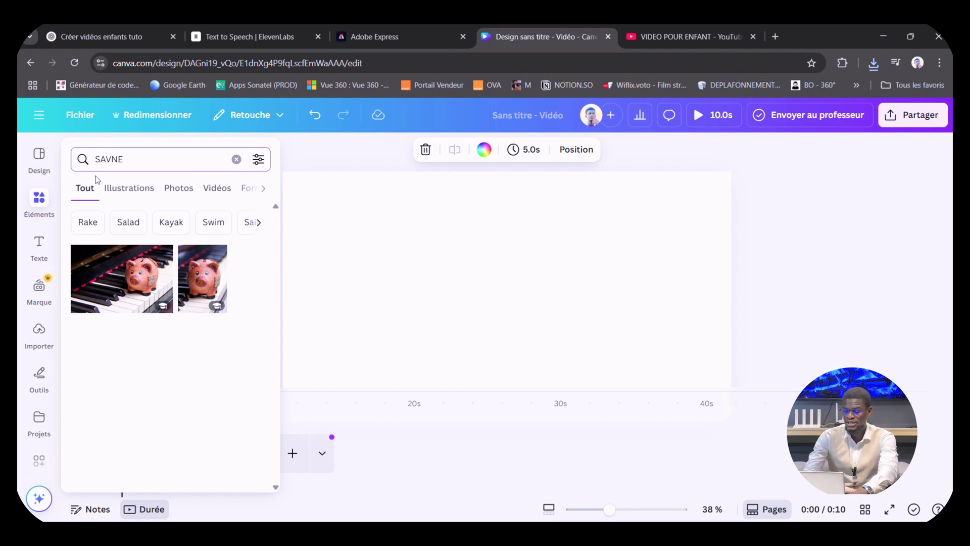
# - Search the elements for "SAVANE" and add the acacia savanna illustration, enlarged to cover the blank page
pyautogui.write('A')
pyautogui.press('Return')
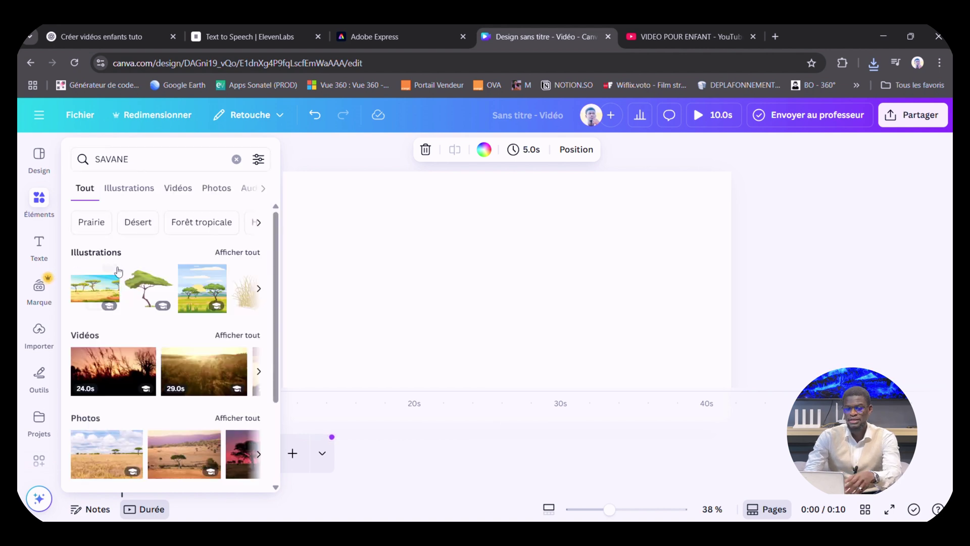
pyautogui.click(106, 294)
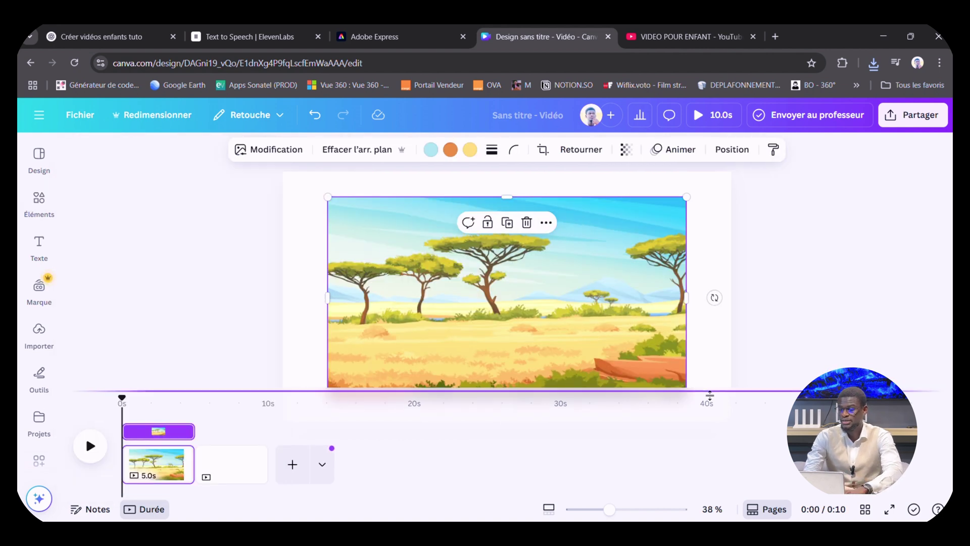
pyautogui.moveTo(695, 201); pyautogui.dragTo(741, 166)
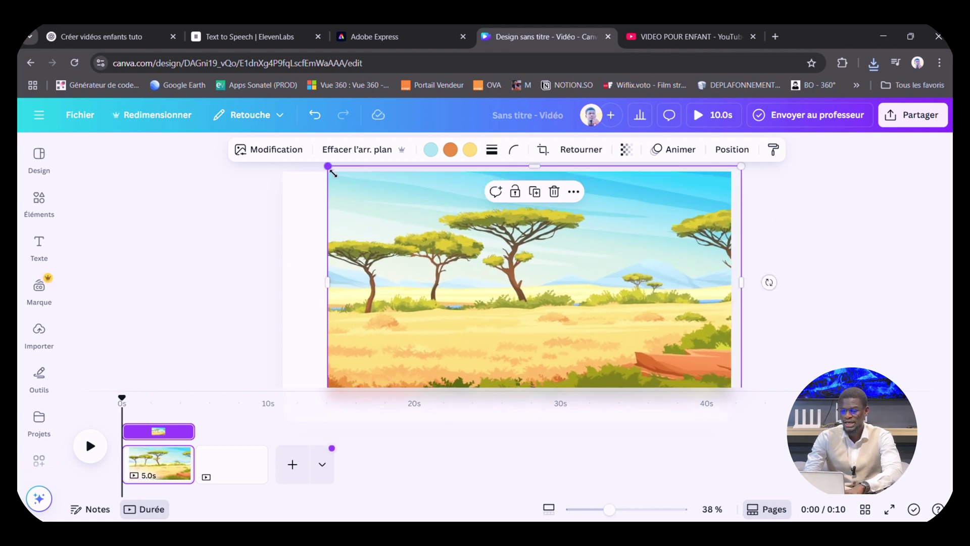
pyautogui.moveTo(328, 165); pyautogui.dragTo(265, 185)
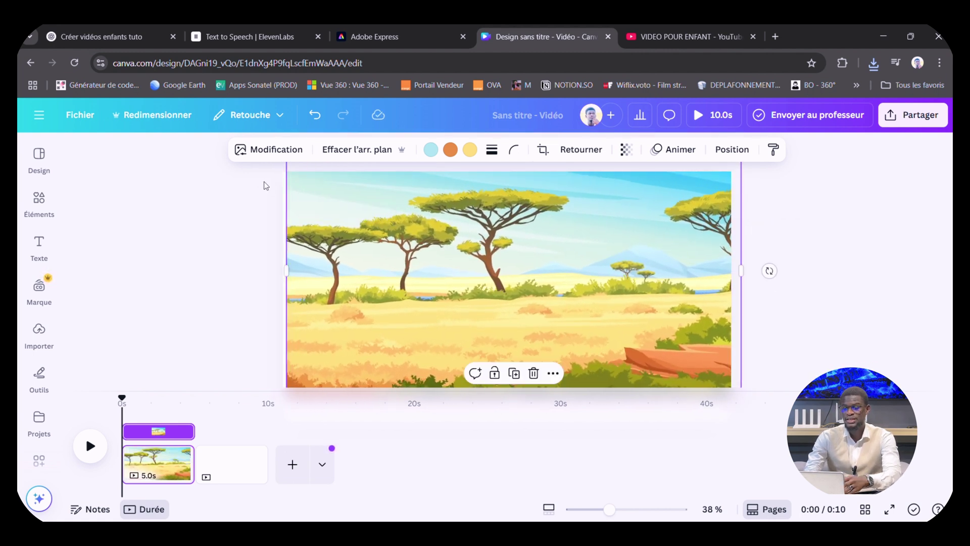
# - Search the elements for "ARBRE" and show all the tree illustrations
pyautogui.click(41, 250)
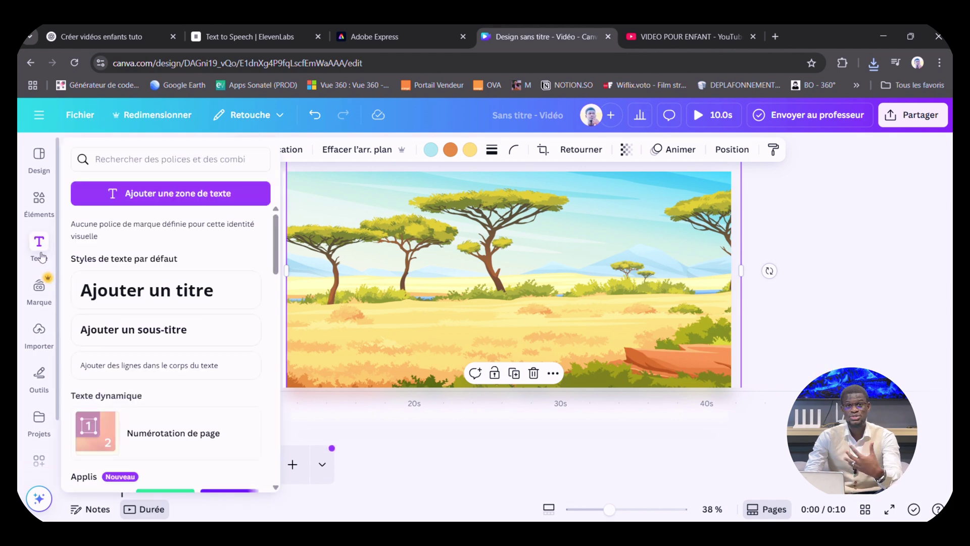
pyautogui.click(39, 200)
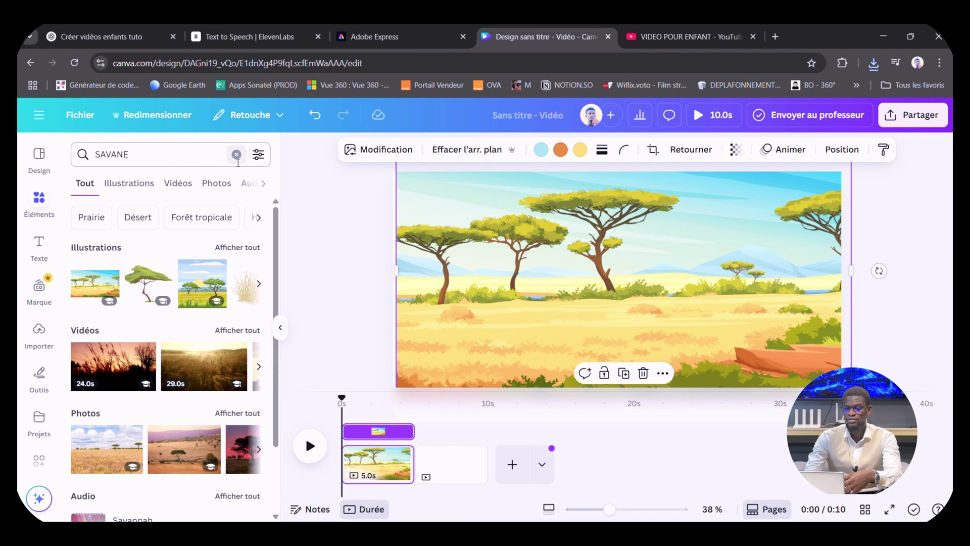
pyautogui.click(236, 155)
pyautogui.write('ARBRE')
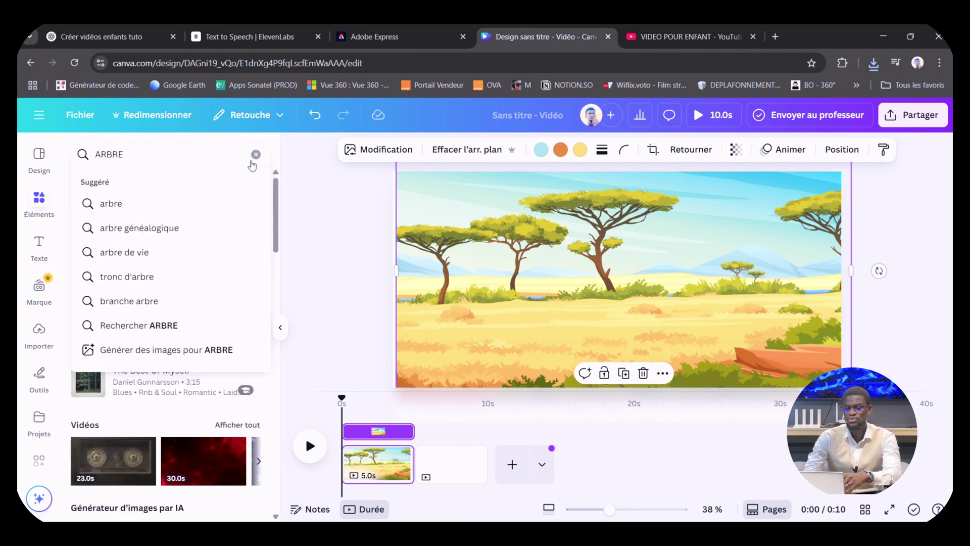
pyautogui.press('Return')
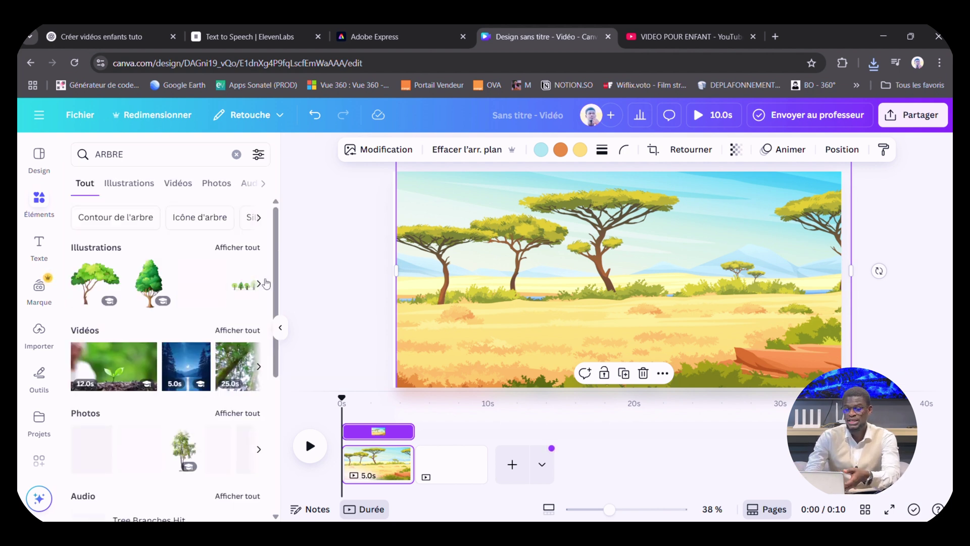
pyautogui.click(245, 247)
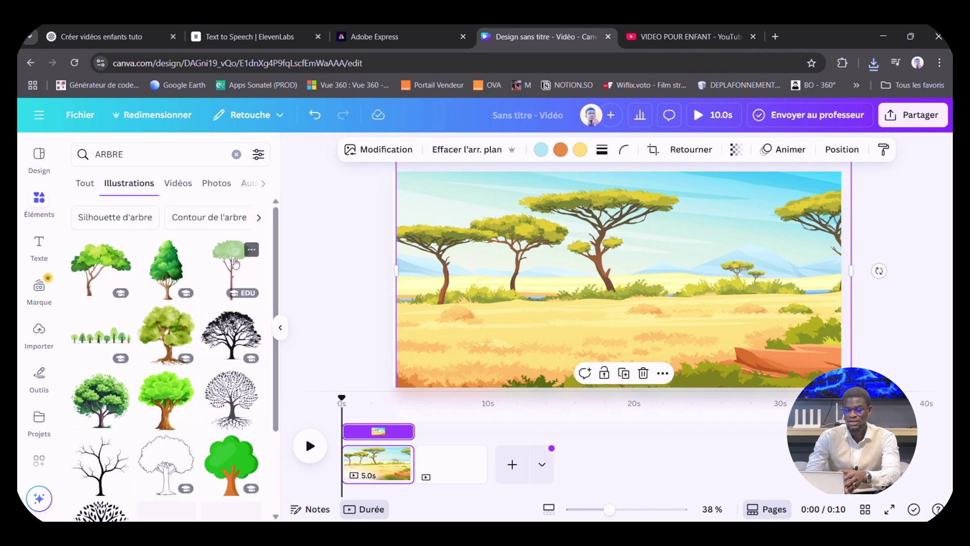
# - Add the animated light-green tree with the reddish trunk, shrink it and place it near the savanna's right edge
pyautogui.scroll(-5, 226, 270)
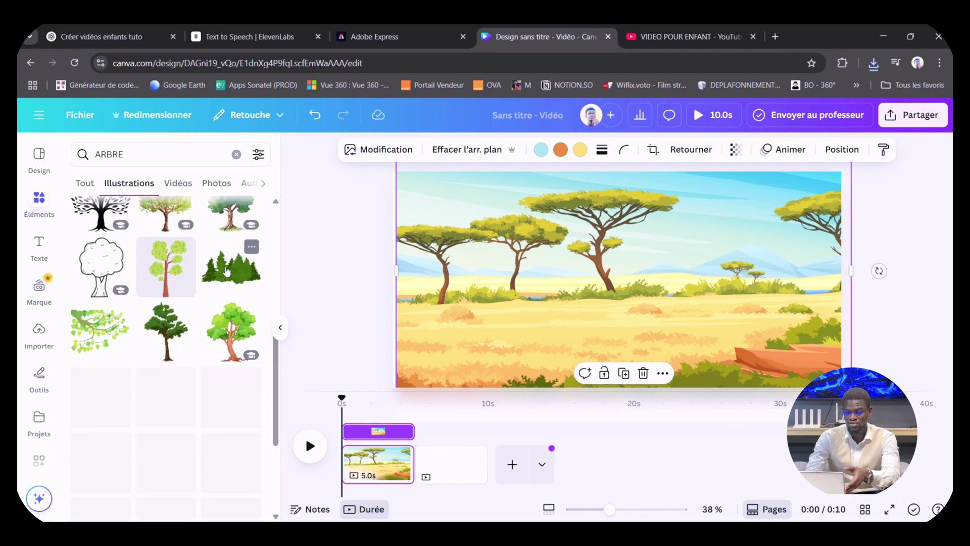
pyautogui.click(177, 285)
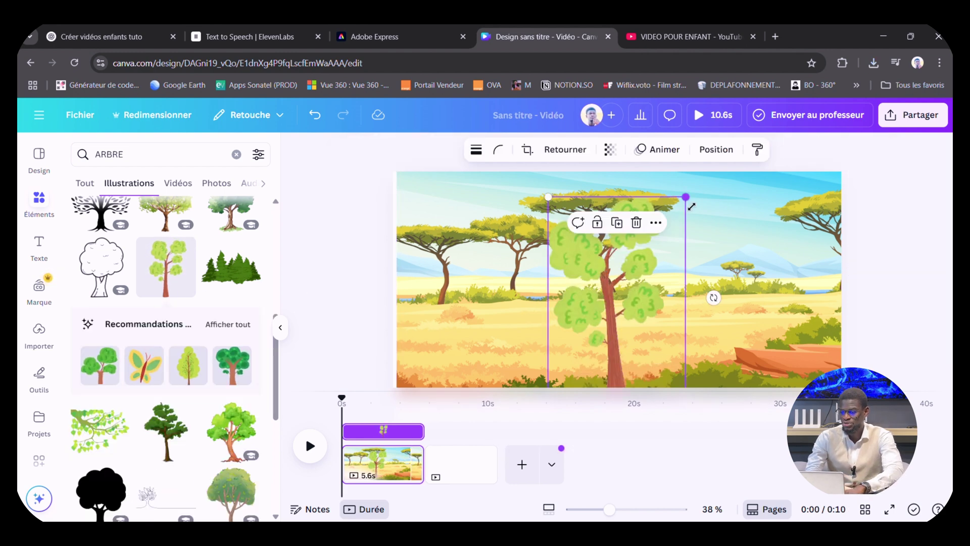
pyautogui.moveTo(686, 197); pyautogui.dragTo(626, 274)
pyautogui.moveTo(606, 307); pyautogui.dragTo(816, 253)
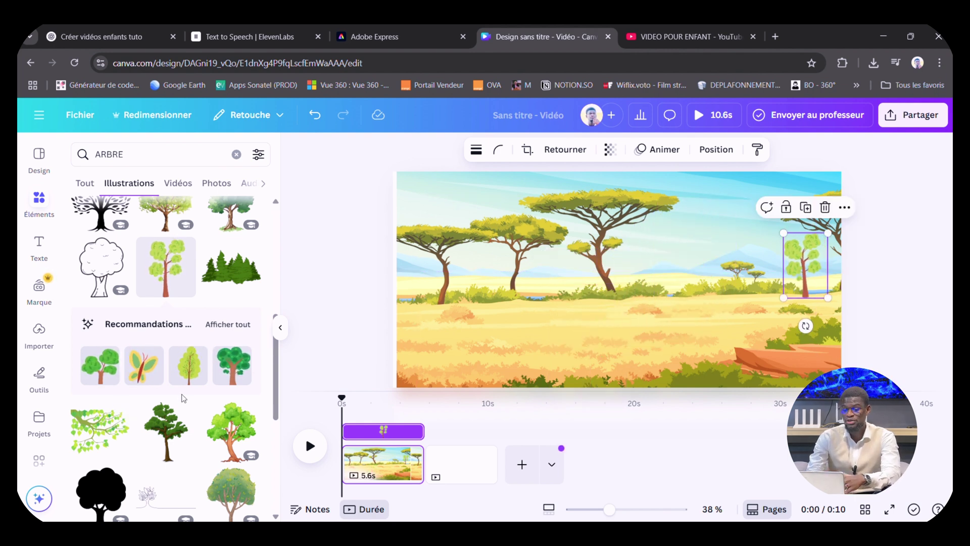
# - Add the butterfly and the round dark-green tree, shrink both, and place the butterfly in the sky and the tree on the savanna's horizon
pyautogui.click(142, 383)
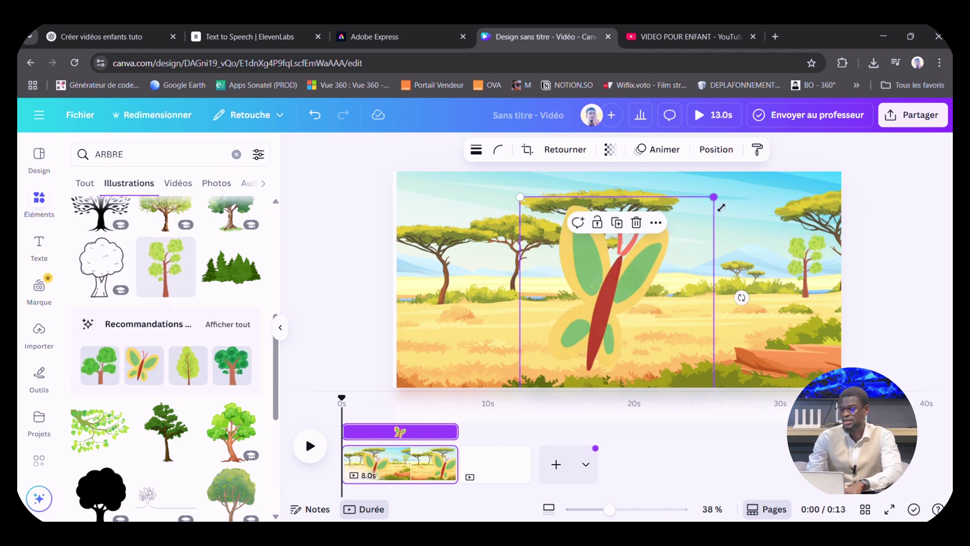
pyautogui.moveTo(713, 197); pyautogui.dragTo(717, 223)
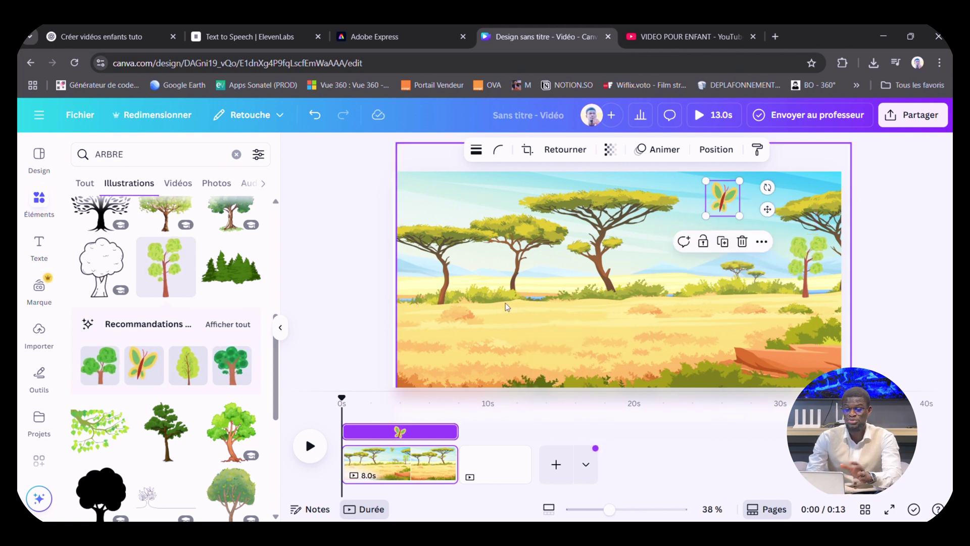
pyautogui.click(239, 379)
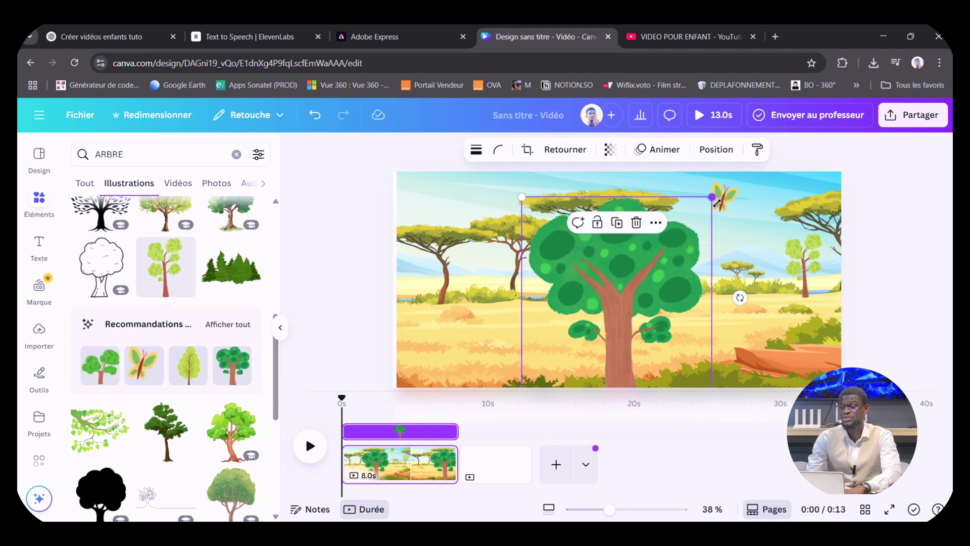
pyautogui.moveTo(712, 197); pyautogui.dragTo(594, 313)
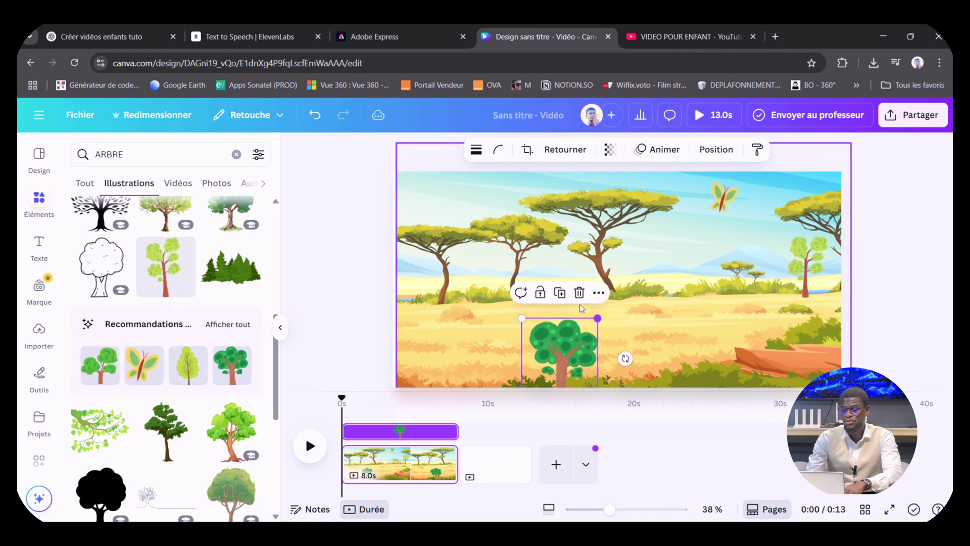
pyautogui.moveTo(561, 353); pyautogui.dragTo(692, 265)
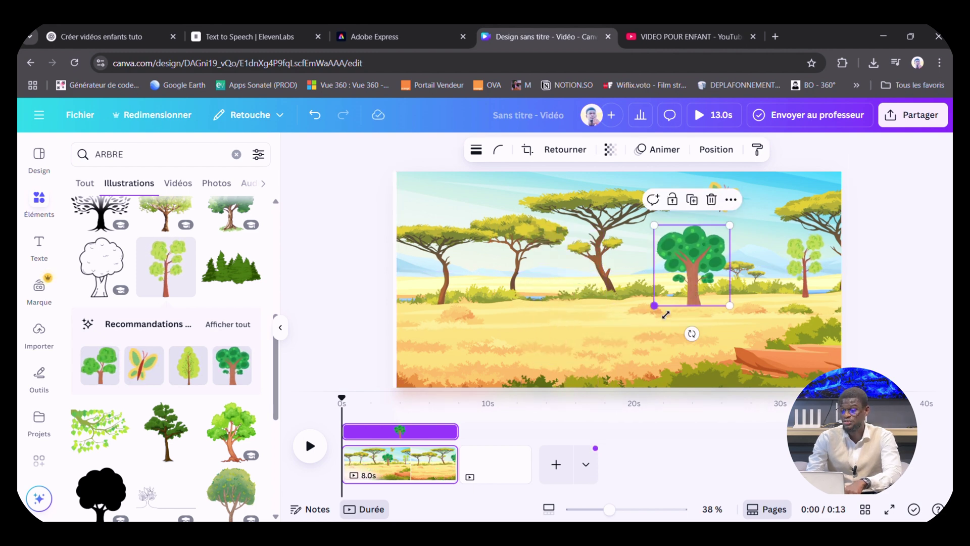
pyautogui.moveTo(666, 314); pyautogui.dragTo(672, 306)
pyautogui.click(661, 332)
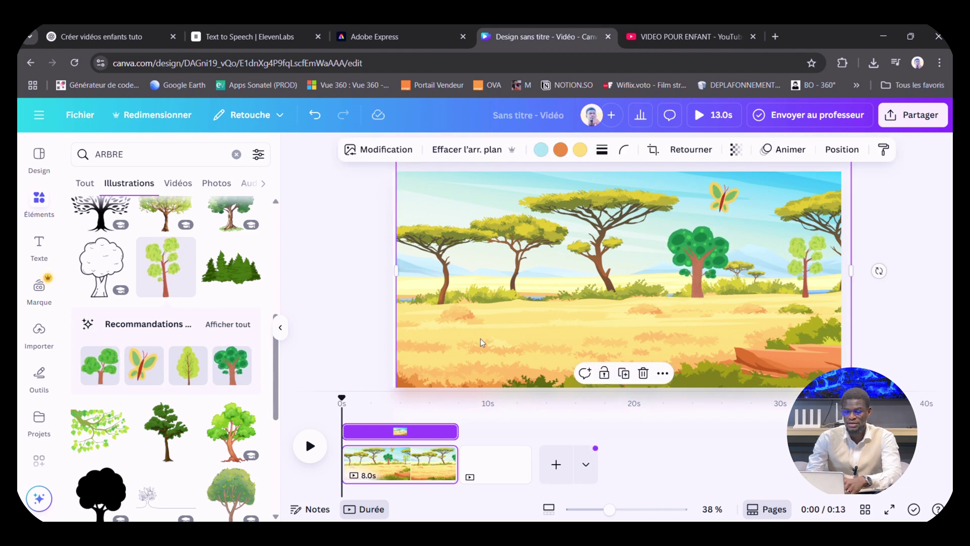
# - Add a second dark-green tree, shrink it smaller than the first, and place it on the horizon between the acacias
pyautogui.click(234, 372)
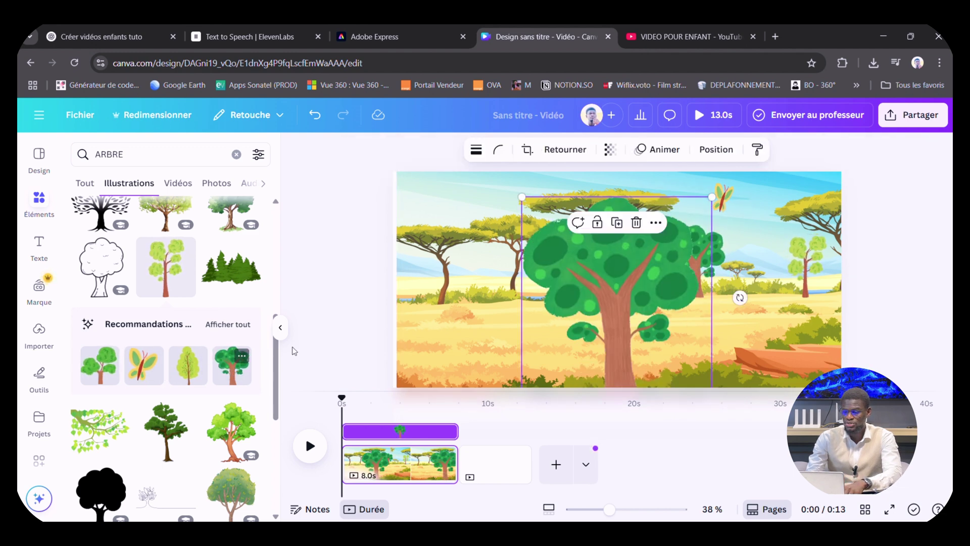
pyautogui.moveTo(720, 204); pyautogui.dragTo(618, 286)
pyautogui.moveTo(545, 317); pyautogui.dragTo(450, 243)
pyautogui.moveTo(427, 311); pyautogui.dragTo(459, 277)
pyautogui.moveTo(526, 282); pyautogui.dragTo(566, 297)
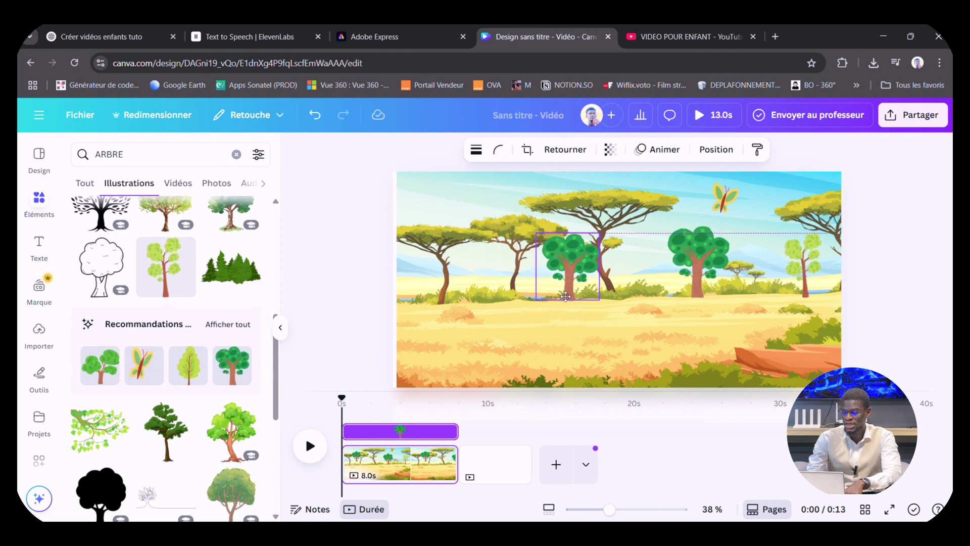
pyautogui.moveTo(565, 296); pyautogui.dragTo(571, 291)
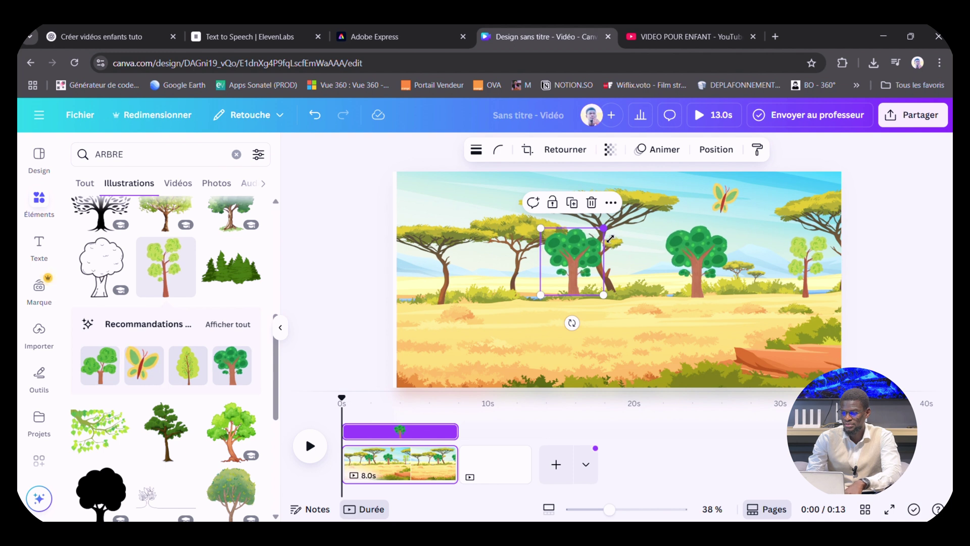
pyautogui.moveTo(610, 239); pyautogui.dragTo(580, 252)
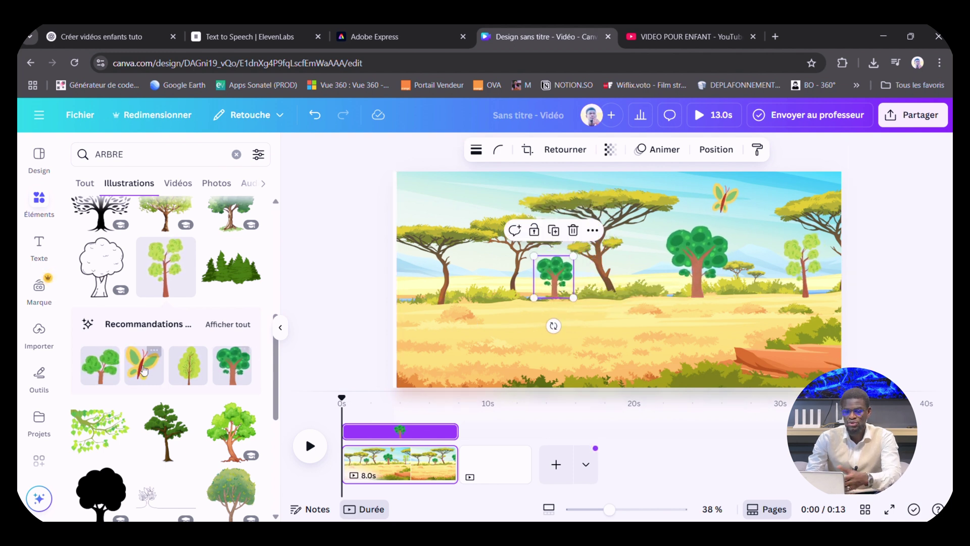
# - Search the elements for "Oiseau" and add a black bird flock and four small purple birds across the sky
pyautogui.click(235, 154)
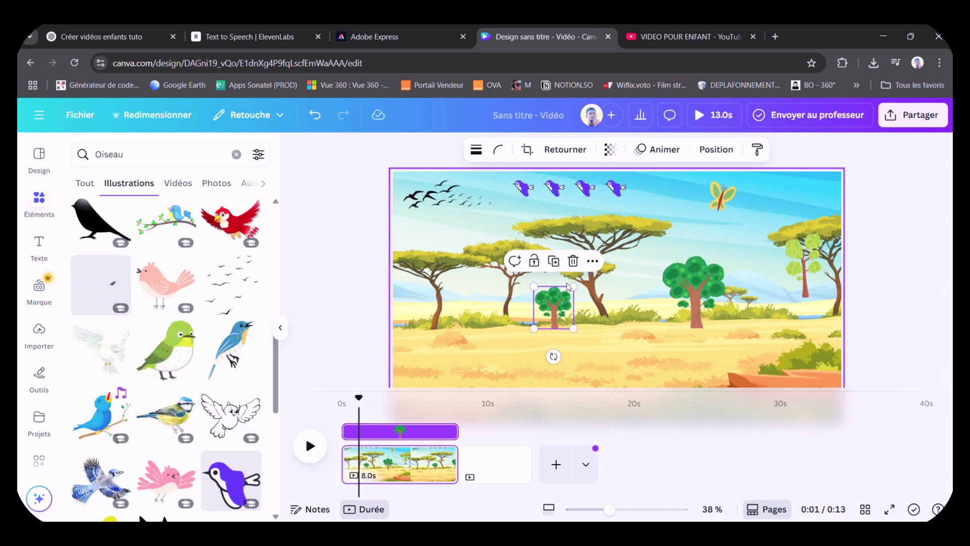
# - Search the elements for "LION", add the walking lion with the red mane, shrink it and place it at the savanna's left edge
pyautogui.click(236, 154)
pyautogui.write('LION')
pyautogui.press('Return')
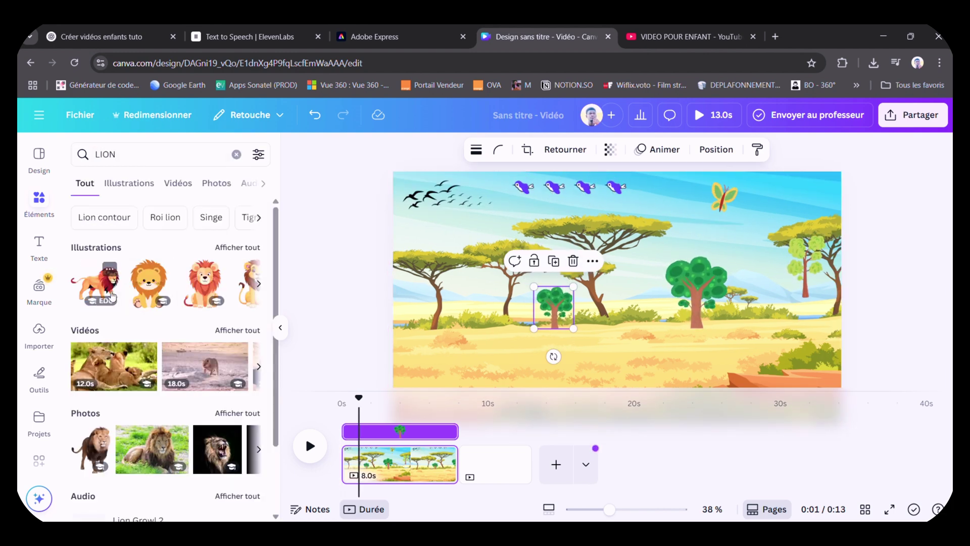
pyautogui.click(105, 291)
pyautogui.moveTo(765, 196); pyautogui.dragTo(628, 288)
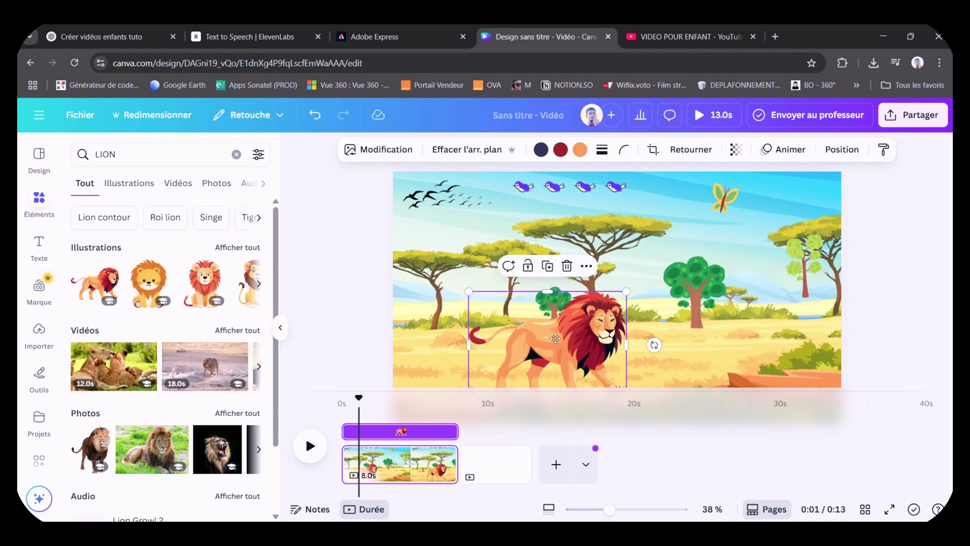
pyautogui.moveTo(591, 354); pyautogui.dragTo(507, 351)
pyautogui.moveTo(542, 383); pyautogui.dragTo(444, 367)
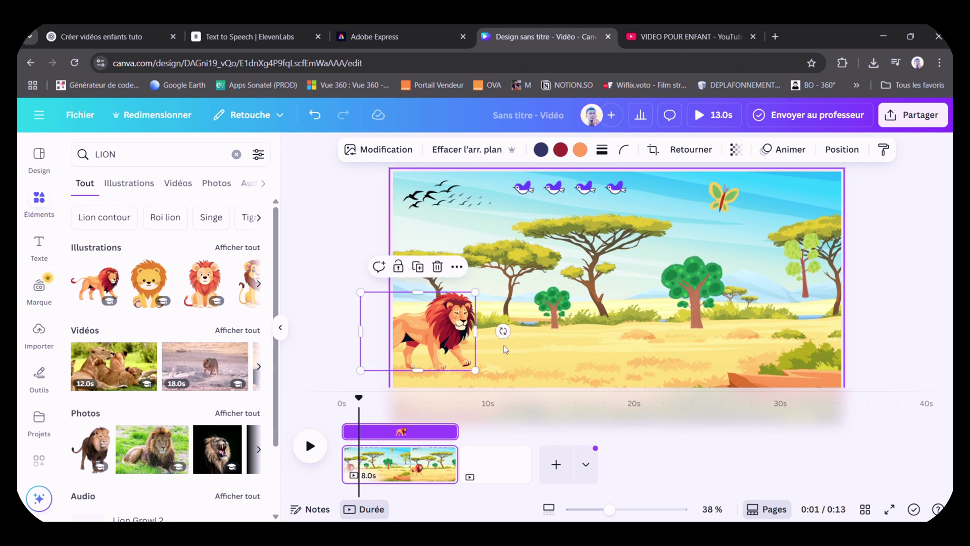
# - Create a custom animation moving the lion rightward across the grass, with its speed at about three quarters of the range
pyautogui.click(791, 152)
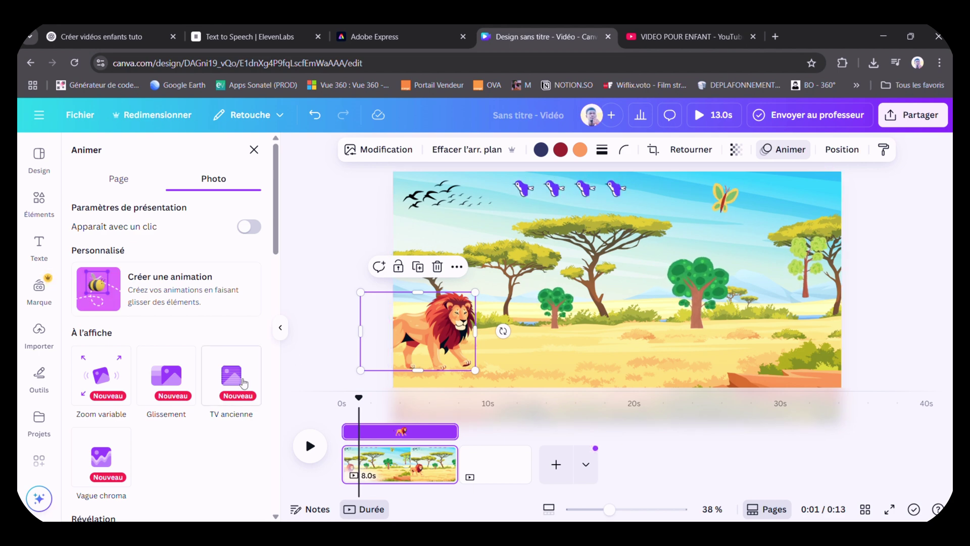
pyautogui.click(181, 292)
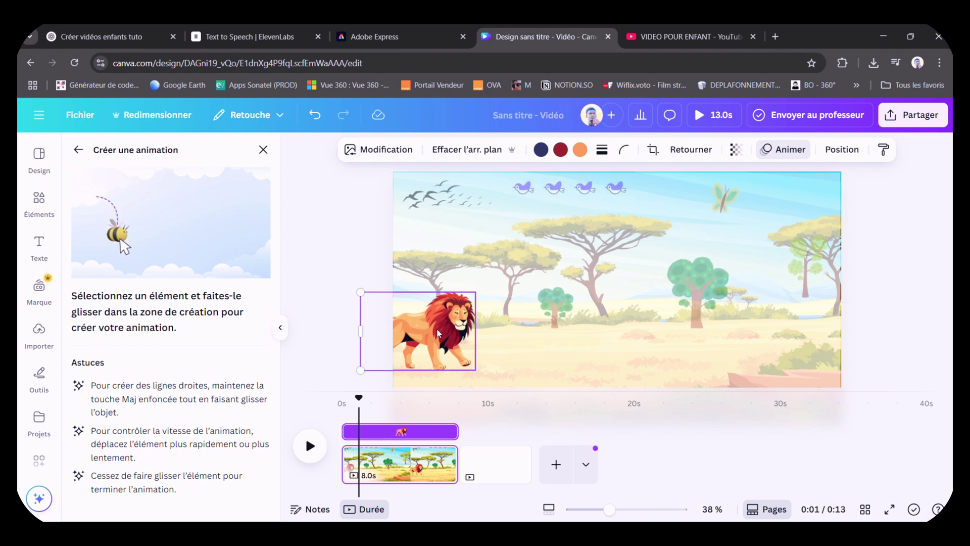
pyautogui.moveTo(436, 328); pyautogui.dragTo(579, 332)
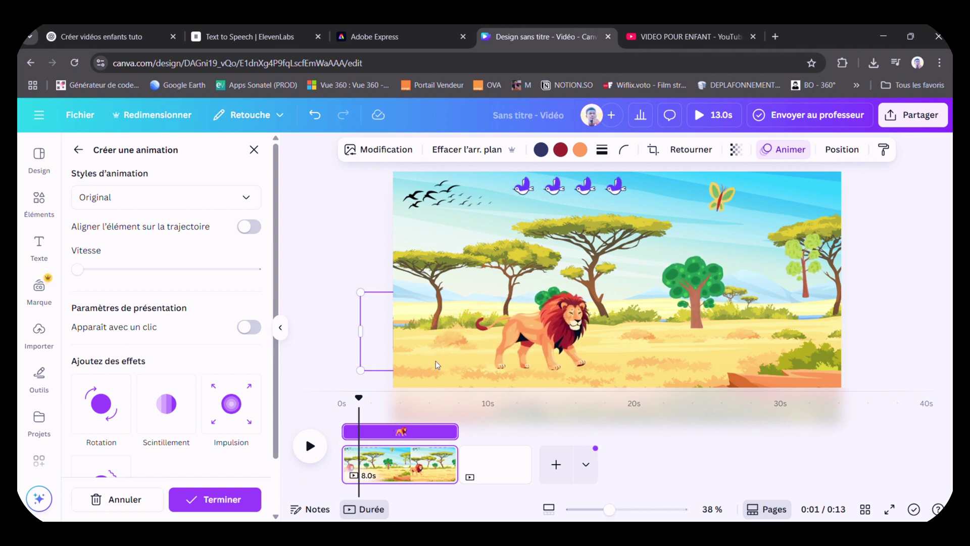
pyautogui.moveTo(517, 343); pyautogui.dragTo(518, 343)
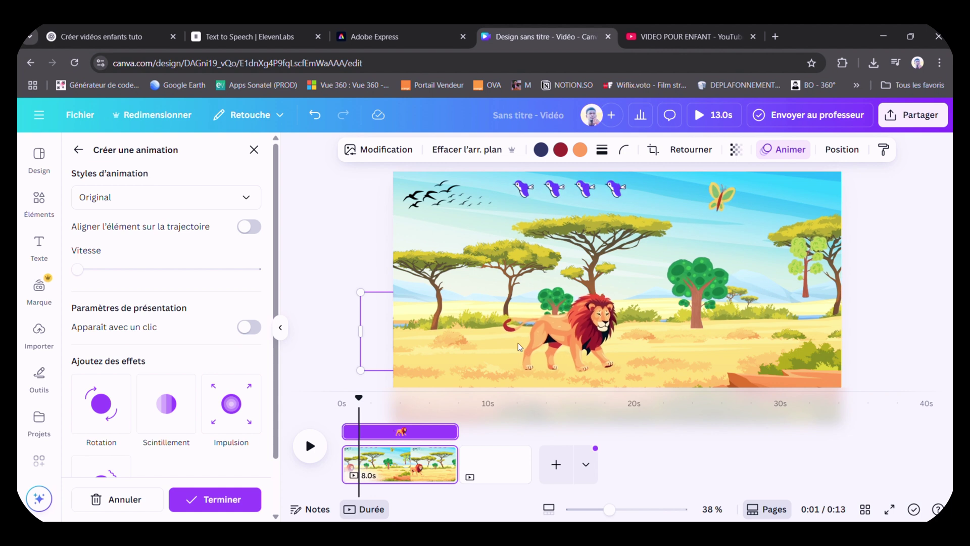
pyautogui.click(141, 270)
pyautogui.click(193, 270)
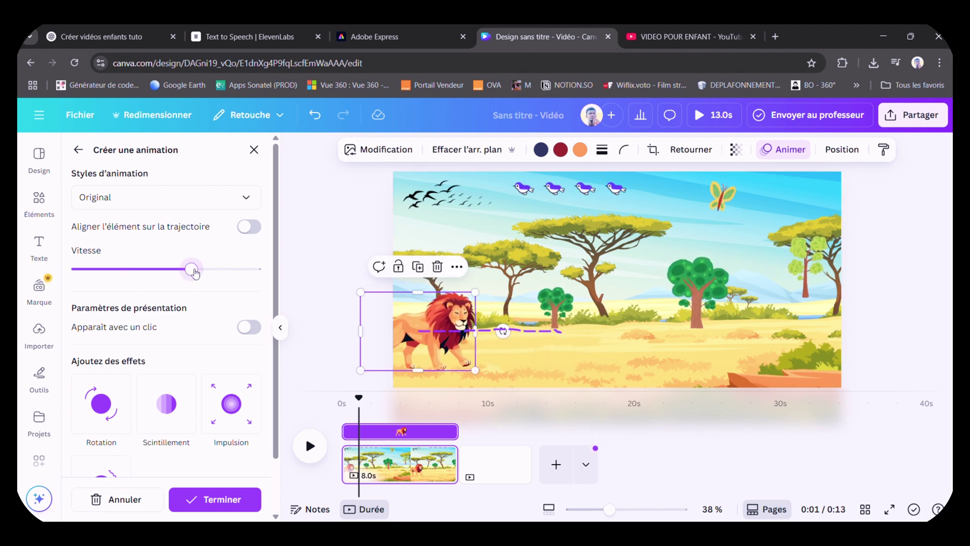
pyautogui.click(222, 272)
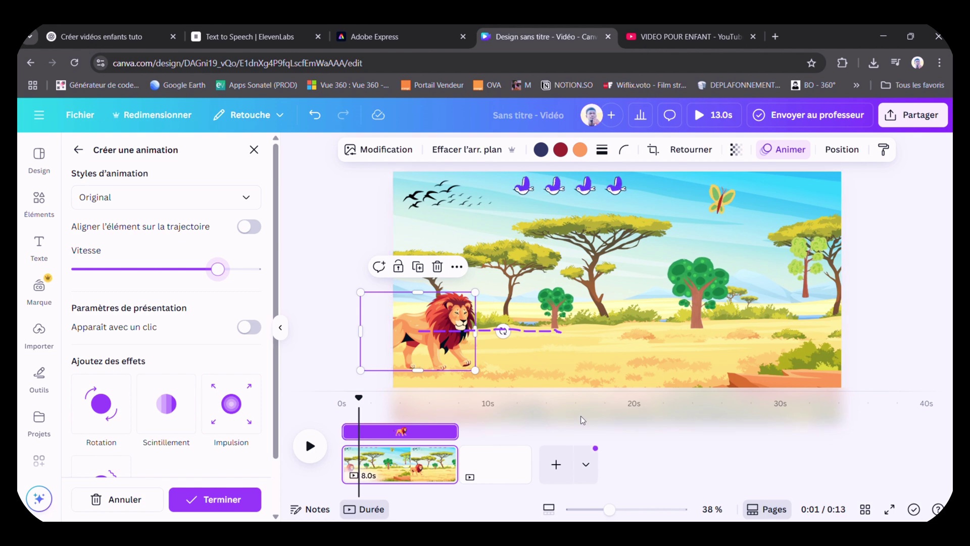
# - Duplicate the lion page and delete the lion from the copy
pyautogui.click(400, 454)
pyautogui.click(443, 445)
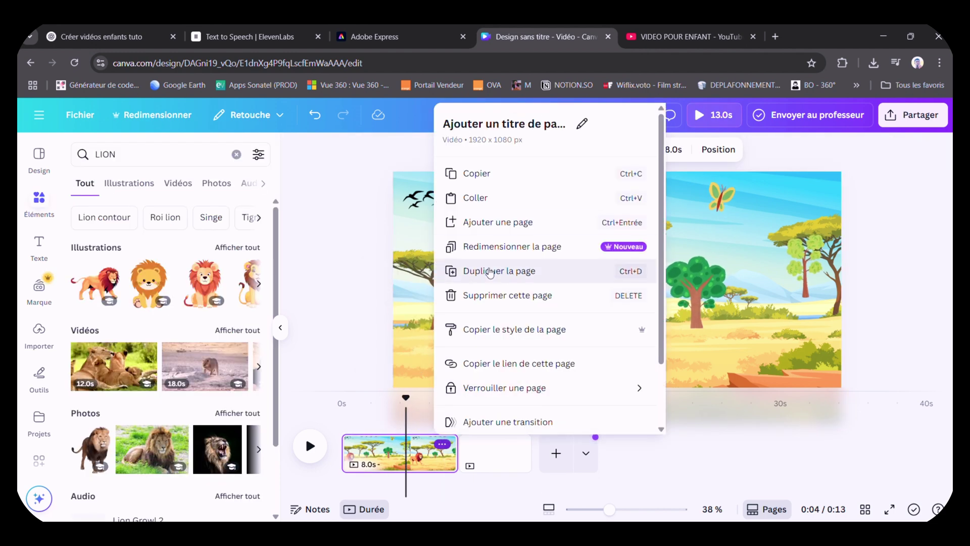
pyautogui.click(498, 299)
pyautogui.click(455, 341)
pyautogui.press('Delete')
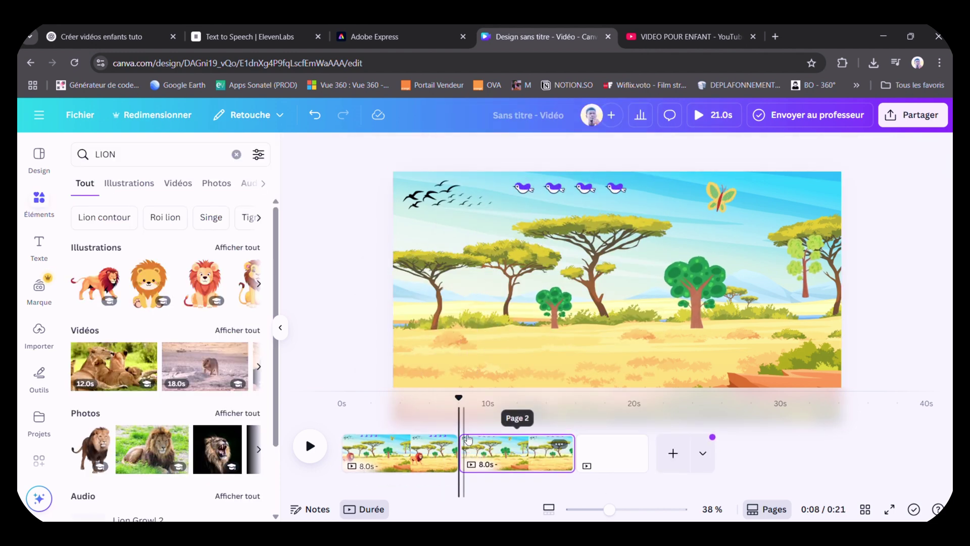
# - Search the elements for "elephant", add the first grey elephant, shrink it and place it at the savanna's left edge
pyautogui.doubleClick(166, 162)
pyautogui.write('ELE')
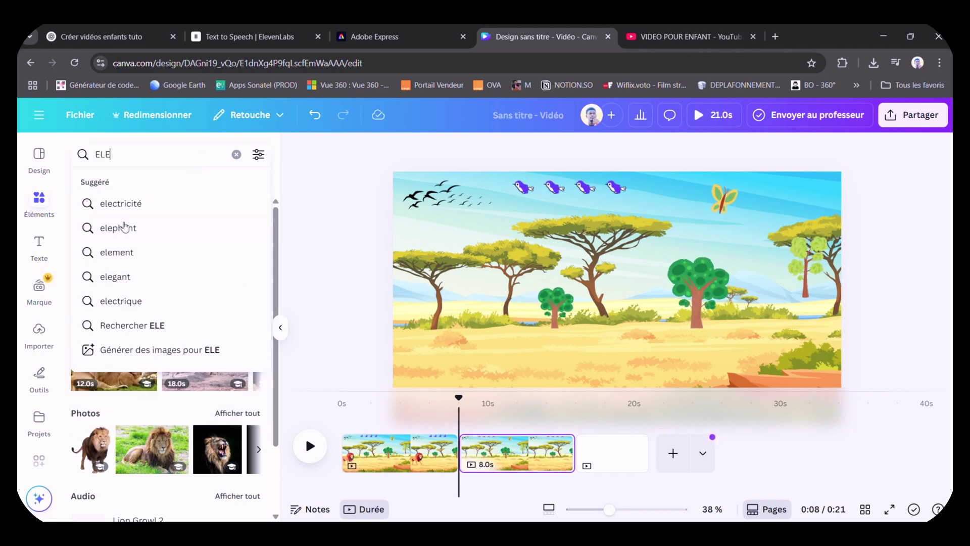
pyautogui.click(125, 227)
pyautogui.click(95, 282)
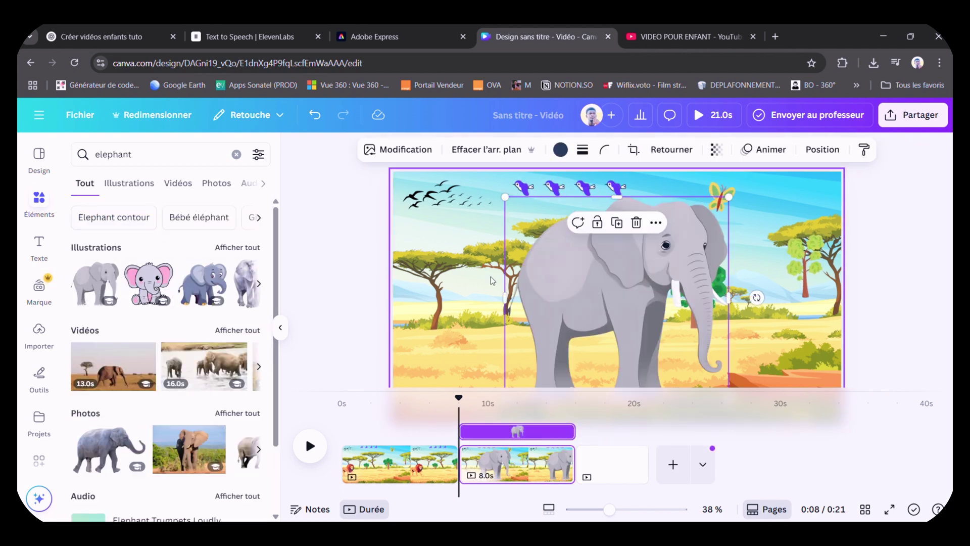
pyautogui.moveTo(728, 197); pyautogui.dragTo(576, 283)
pyautogui.moveTo(520, 349); pyautogui.dragTo(447, 354)
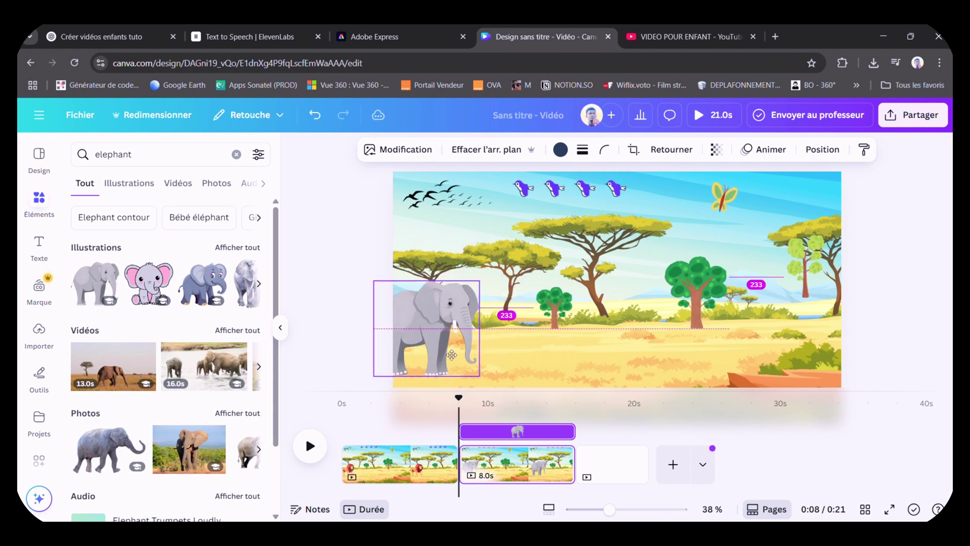
# - Create a custom animation moving the elephant rightward across the grass, with its speed at about two thirds of the range
pyautogui.click(765, 149)
pyautogui.click(183, 302)
pyautogui.moveTo(432, 320); pyautogui.dragTo(589, 320)
pyautogui.moveTo(109, 268); pyautogui.dragTo(204, 274)
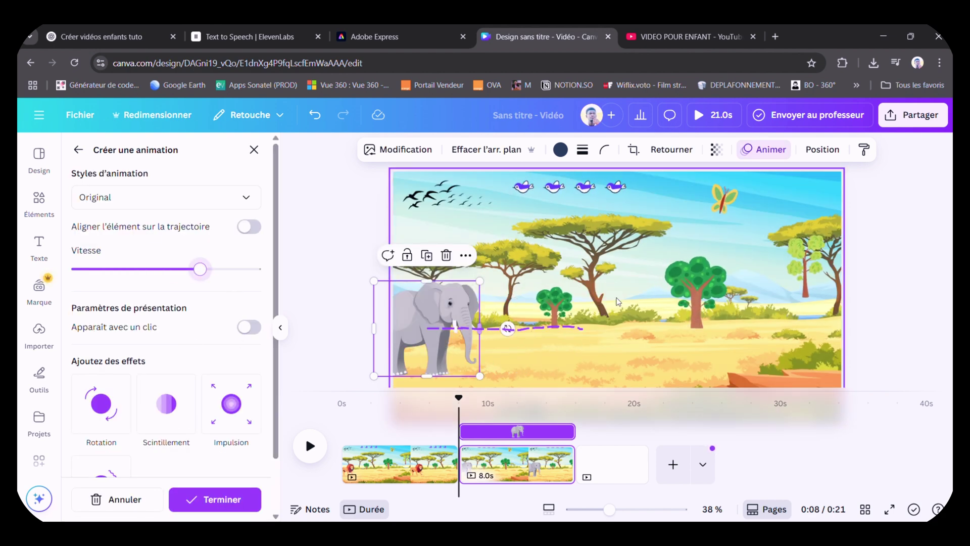
# - Duplicate the elephant page and delete the elephant from the copy
pyautogui.click(559, 456)
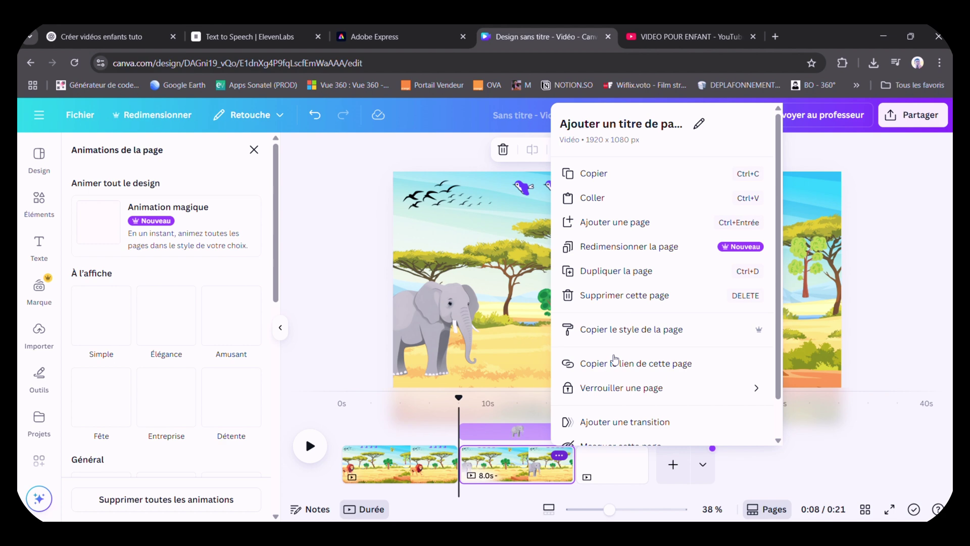
pyautogui.click(614, 269)
pyautogui.click(560, 338)
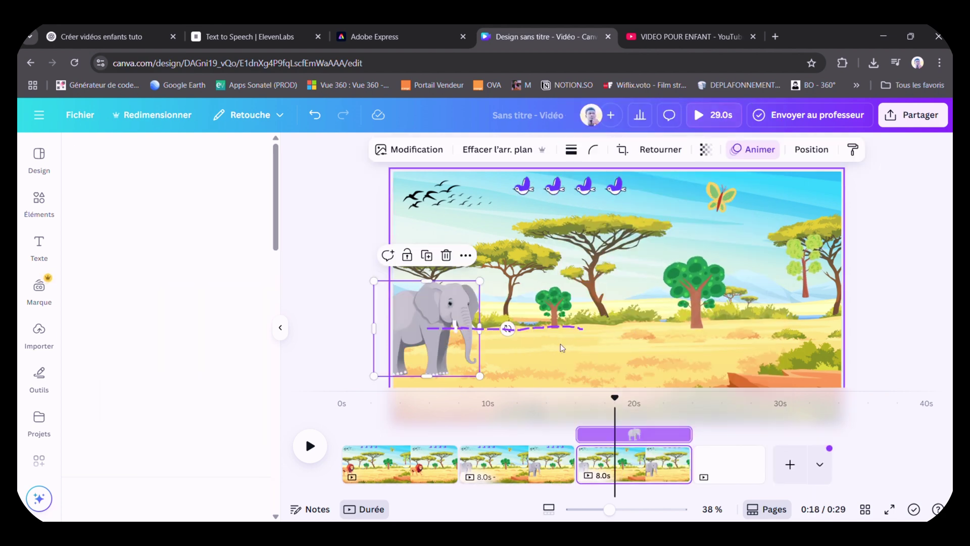
pyautogui.press('Delete')
# - Search the elements for "girafe", add the realistic spotted giraffe, shrink it and place it at the savanna's left edge
pyautogui.write('girafe')
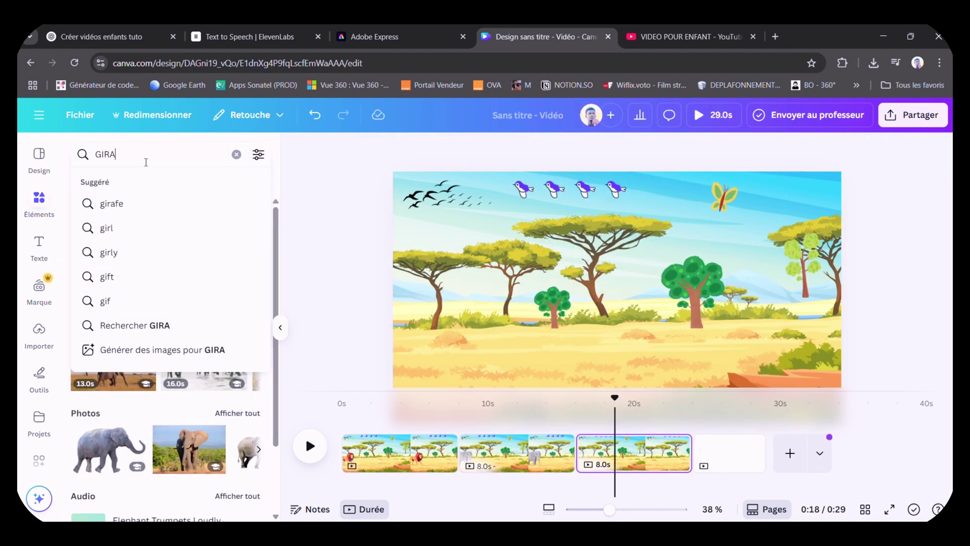
pyautogui.press('Return')
pyautogui.click(99, 287)
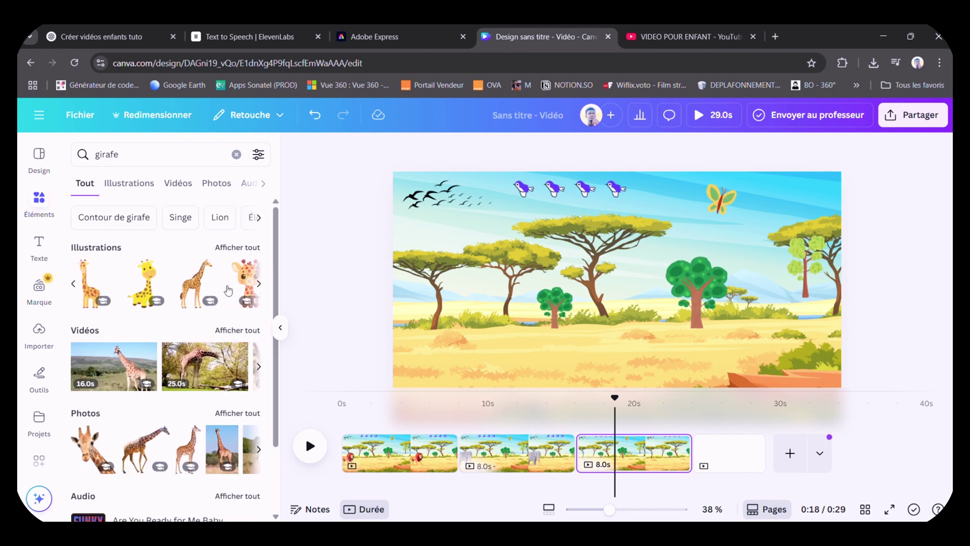
pyautogui.moveTo(682, 205); pyautogui.dragTo(640, 249)
pyautogui.moveTo(596, 303); pyautogui.dragTo(465, 303)
pyautogui.moveTo(525, 225); pyautogui.dragTo(519, 245)
# - Create a custom animation moving the giraffe rightward across the savanna, with its speed at about two thirds of the range
pyautogui.moveTo(460, 304)
pyautogui.mouseDown()
pyautogui.moveTo(420, 304)
pyautogui.moveTo(561, 304)
pyautogui.mouseUp()
pyautogui.click(764, 149)
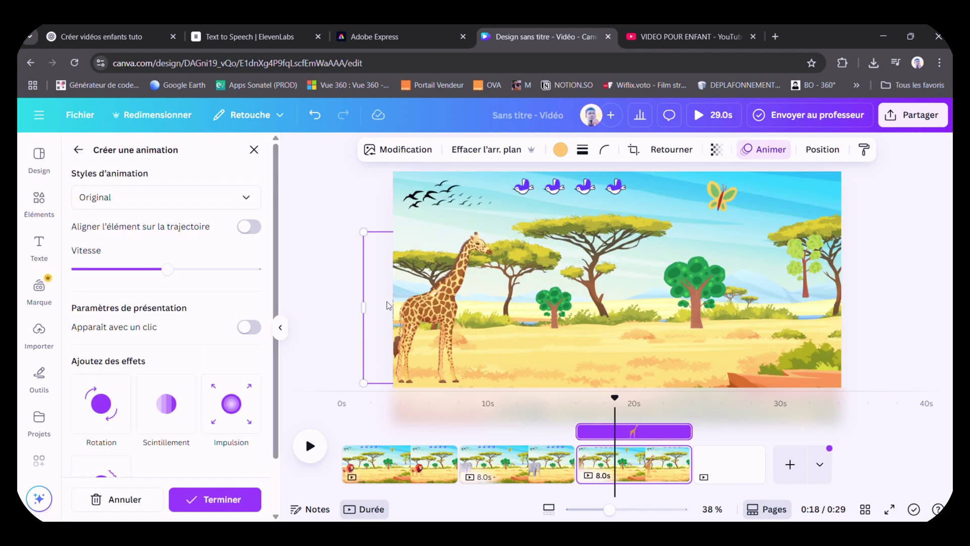
pyautogui.moveTo(162, 268); pyautogui.dragTo(200, 270)
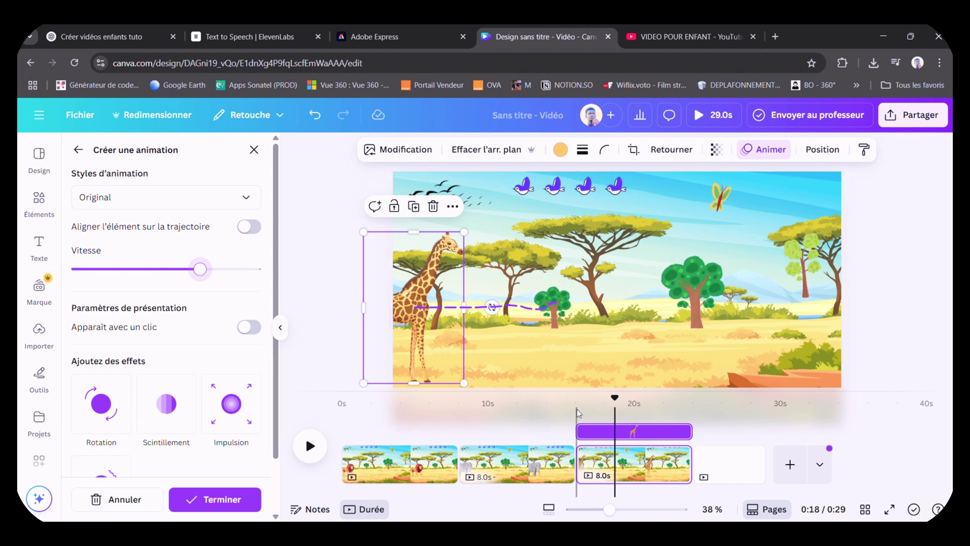
# - Download pages 1–4 as an MP4 video at 1080 px (HD)
pyautogui.click(935, 118)
pyautogui.click(732, 366)
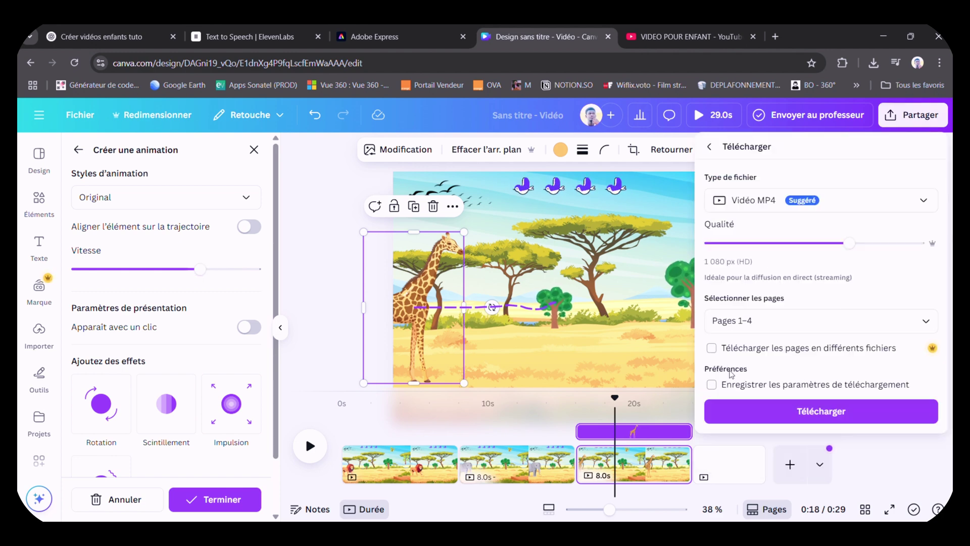
pyautogui.click(807, 412)
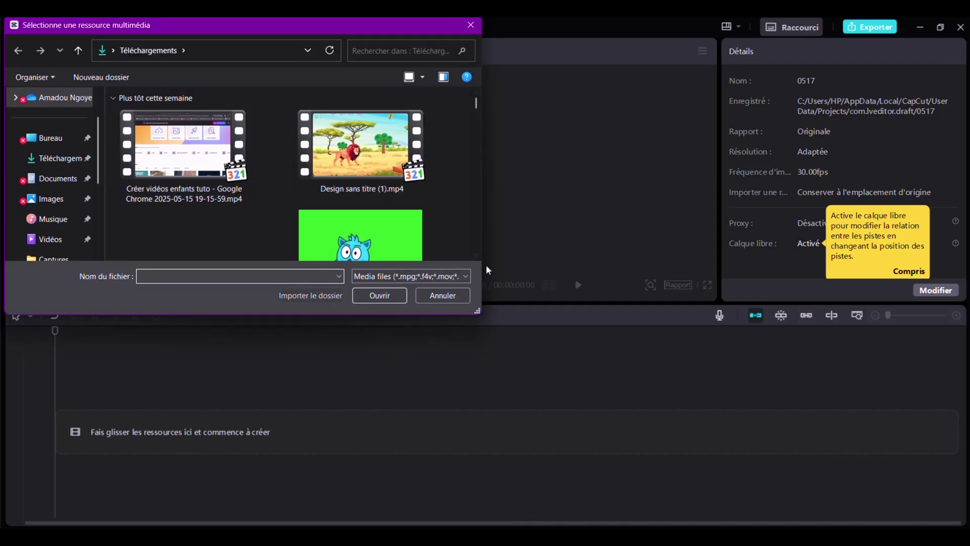
# - Import Design sans titre.mp4, INTRO- (2).mp4, INTRO- (1).mp4, conclusion-.mp4, GIRAF.mp4, ELEPHAN.mp4 and INTRO-.mp4 from the Téléchargements folder
pyautogui.click(367, 201)
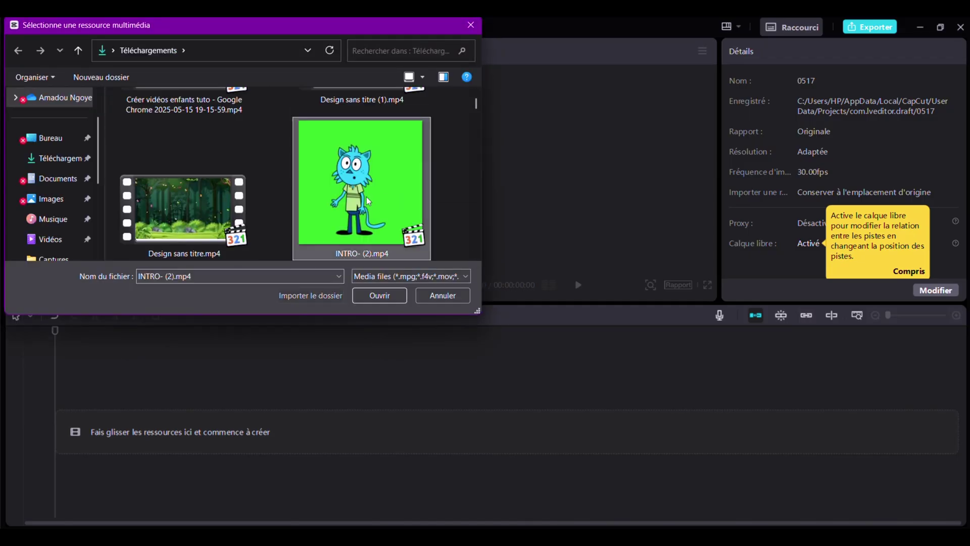
pyautogui.keyDown('ctrl'); pyautogui.click(221, 200); pyautogui.keyUp('ctrl')
pyautogui.scroll(-2, 221, 200)
pyautogui.keyDown('ctrl'); pyautogui.click(221, 200); pyautogui.keyUp('ctrl')
pyautogui.scroll(-2, 303, 192)
pyautogui.keyDown('ctrl'); pyautogui.click(361, 180); pyautogui.keyUp('ctrl')
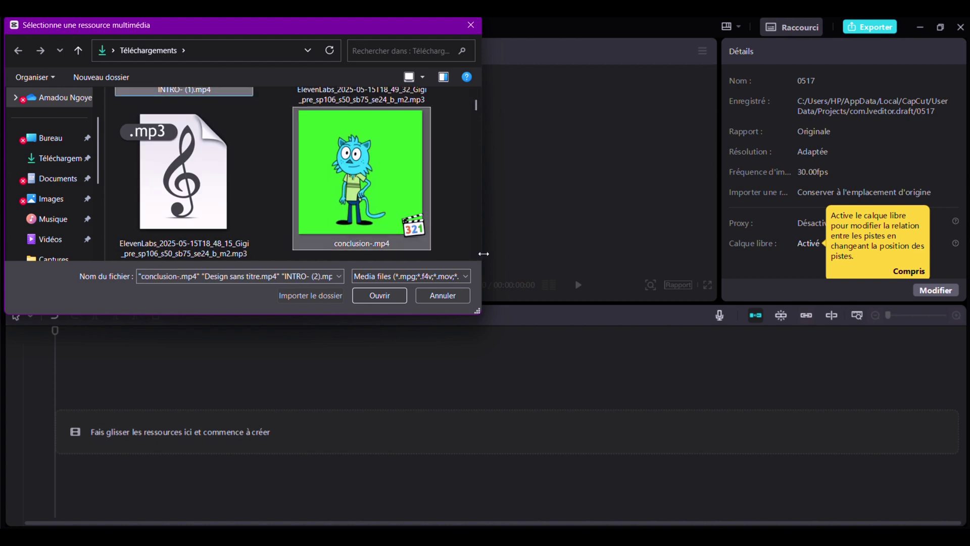
pyautogui.scroll(-2, 361, 182)
pyautogui.keyDown('ctrl'); pyautogui.click(361, 181); pyautogui.keyUp('ctrl')
pyautogui.keyDown('ctrl'); pyautogui.click(184, 182); pyautogui.keyUp('ctrl')
pyautogui.scroll(-2, 238, 191)
pyautogui.keyDown('ctrl'); pyautogui.click(361, 192); pyautogui.keyUp('ctrl')
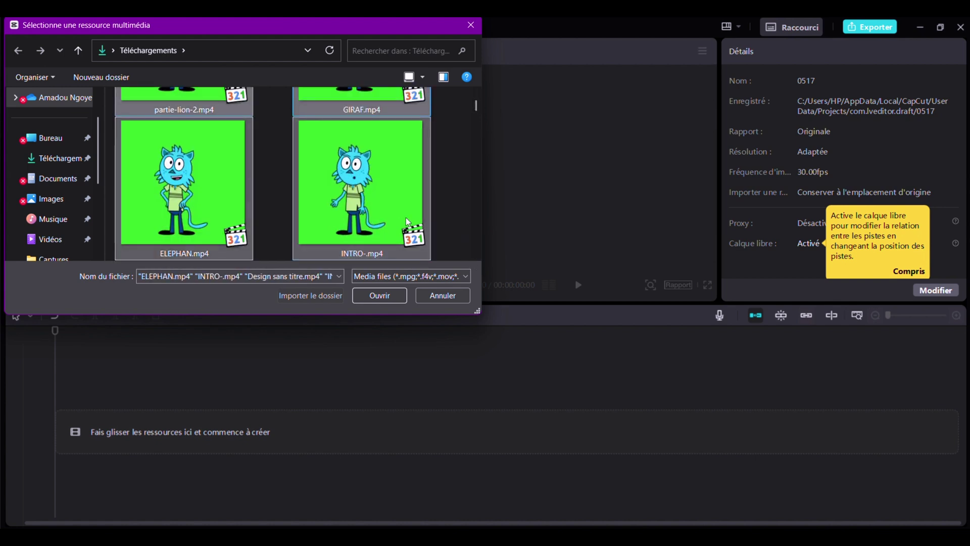
pyautogui.scroll(-2, 408, 221)
pyautogui.scroll(4, 476, 101)
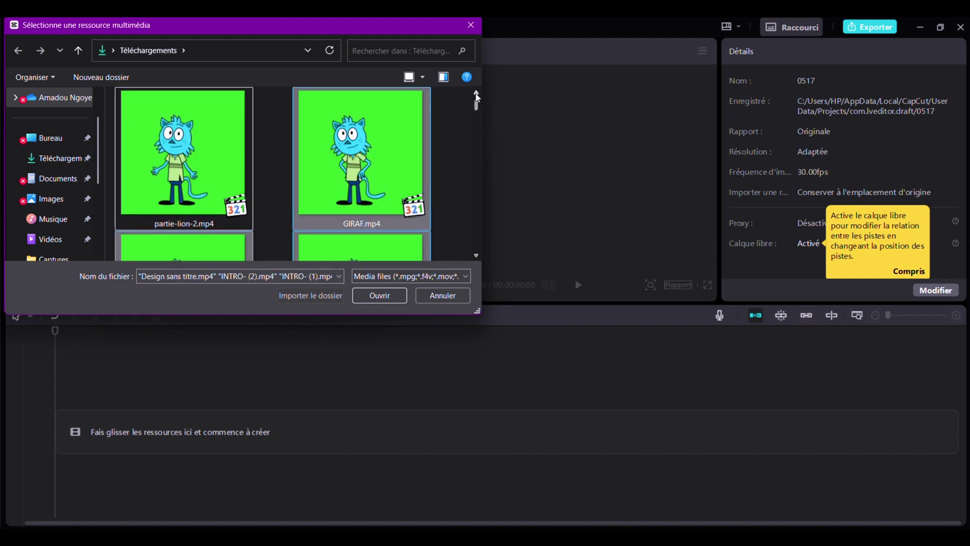
pyautogui.scroll(-4, 303, 166)
pyautogui.click(388, 297)
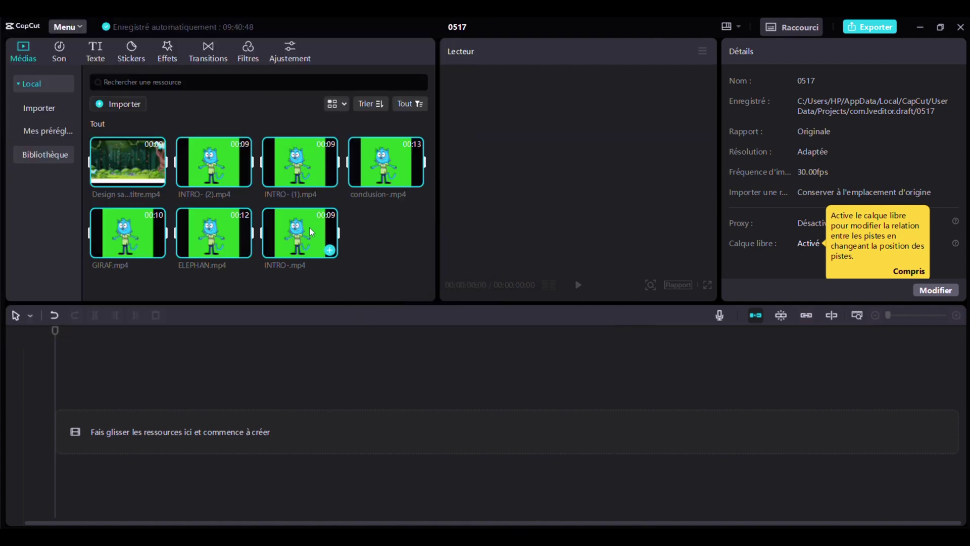
# - Import the savanna video Design sans titre (1).mp4 from the Téléchargements folder
pyautogui.click(119, 104)
pyautogui.scroll(-6, 475, 87)
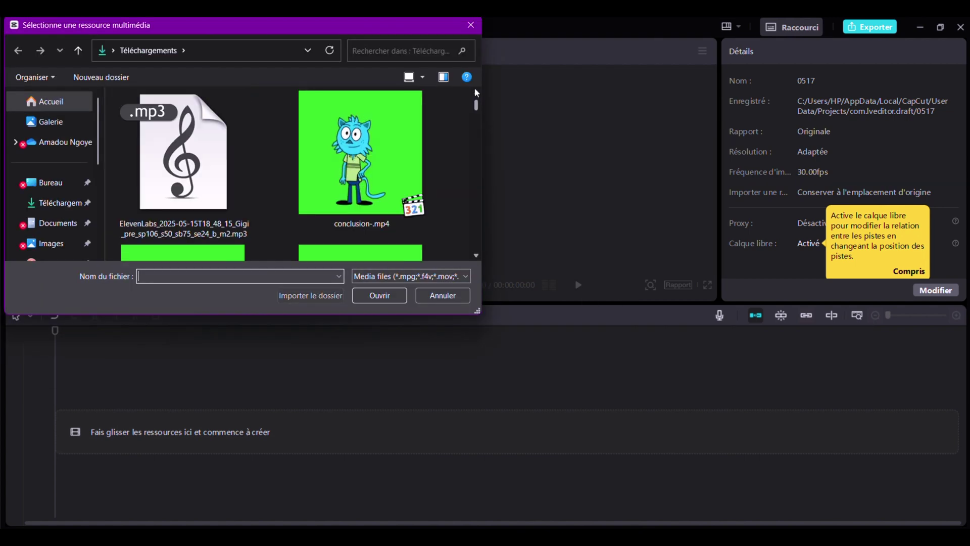
pyautogui.scroll(6, 475, 87)
pyautogui.click(361, 151)
pyautogui.click(380, 295)
# - Put Design sans titre.mp4 on the timeline with INTRO- (2).mp4 on the track above, and trim the forest clip to 00:00:08:06
pyautogui.click(116, 182)
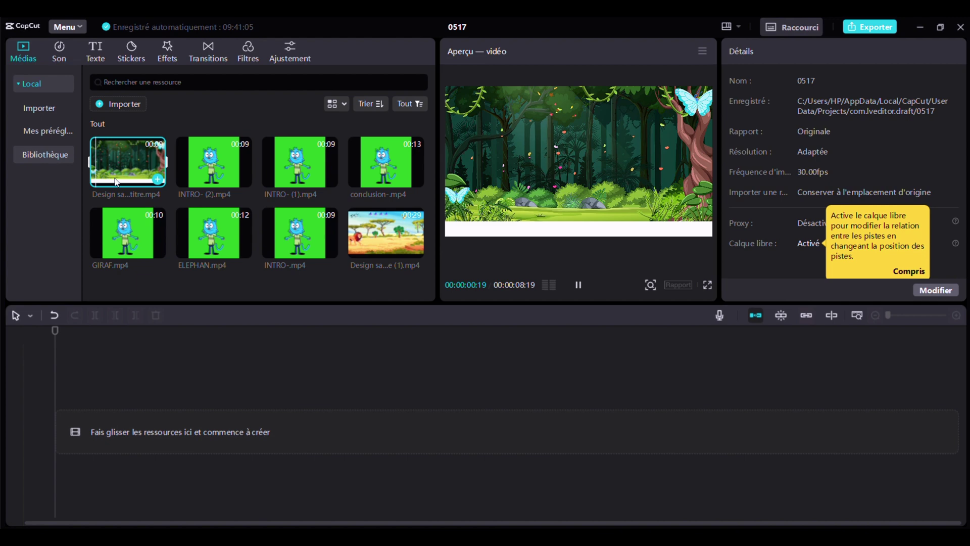
pyautogui.click(162, 180)
pyautogui.moveTo(214, 162); pyautogui.dragTo(116, 388)
pyautogui.moveTo(410, 436); pyautogui.dragTo(414, 428)
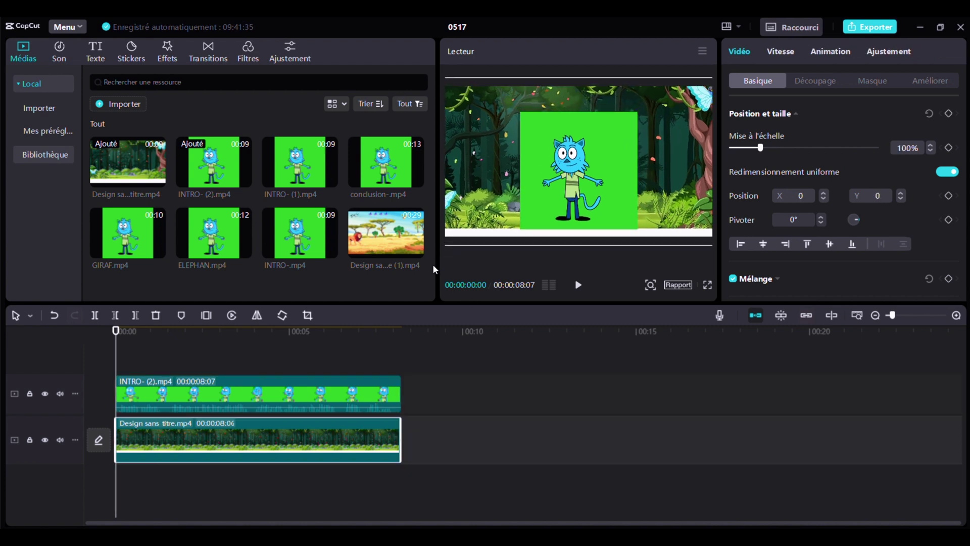
# - Remove the green background of the INTRO- (2) clip with Chroma Key, picking the green as key colour
pyautogui.click(370, 399)
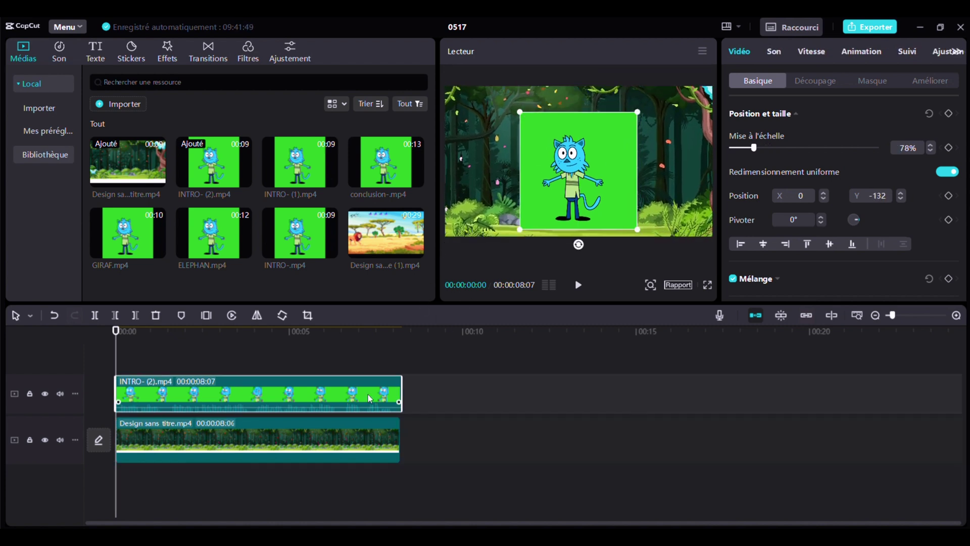
pyautogui.click(815, 80)
pyautogui.click(806, 181)
pyautogui.click(621, 172)
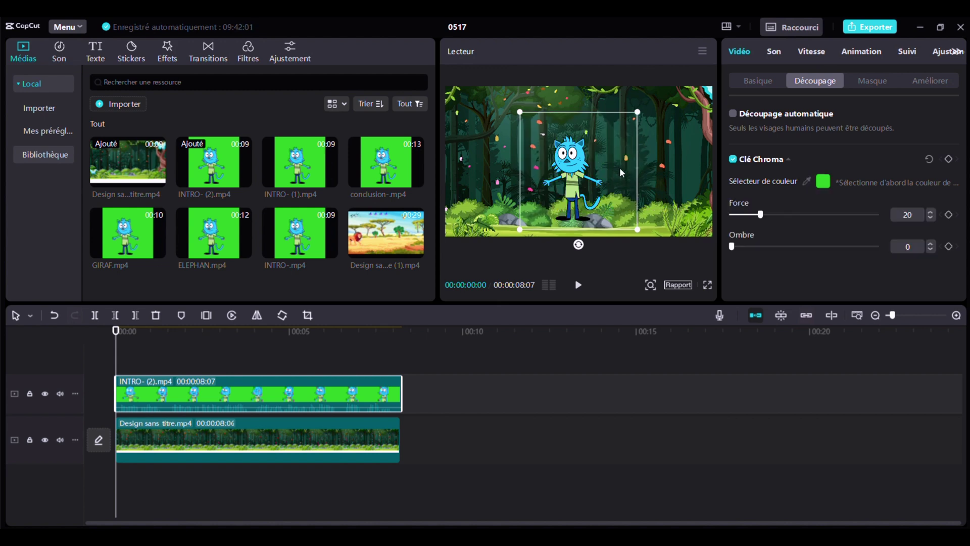
# - Lower the cat onto the forest ground, enlarge the forest background to fill the frame, and preview the intro
pyautogui.click(643, 203)
pyautogui.moveTo(644, 196); pyautogui.dragTo(647, 189)
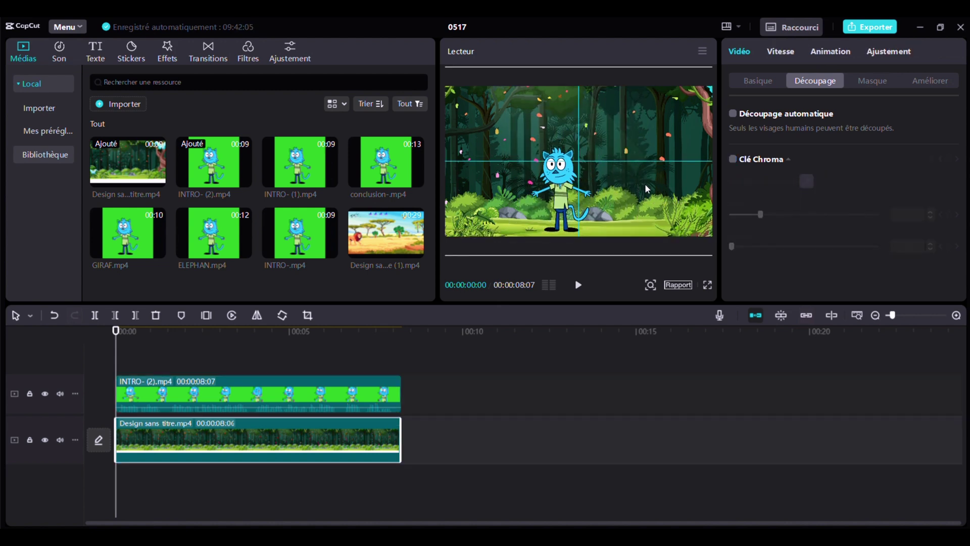
pyautogui.press('space')
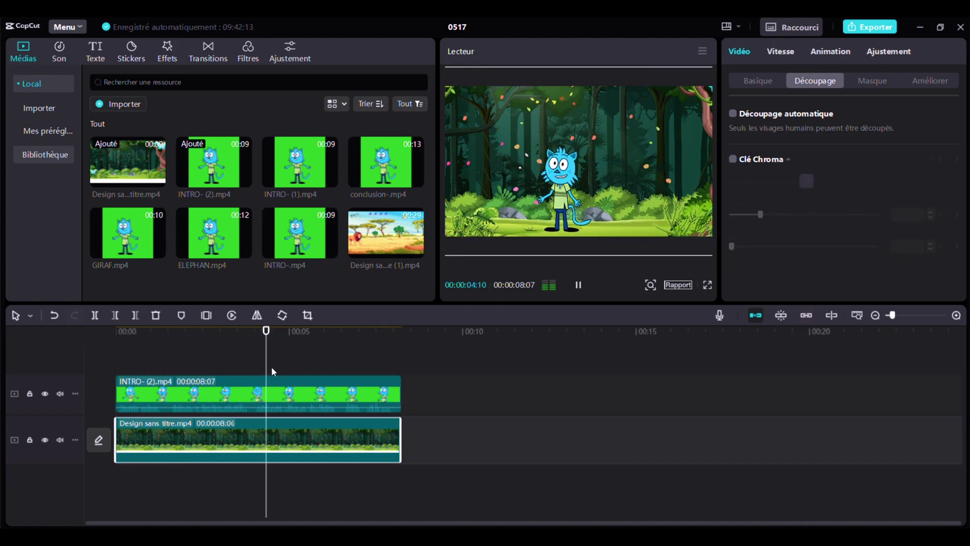
# - Append the savanna clip Design sans titre (1).mp4 directly after the forest clip and play it
pyautogui.moveTo(399, 238); pyautogui.dragTo(418, 443)
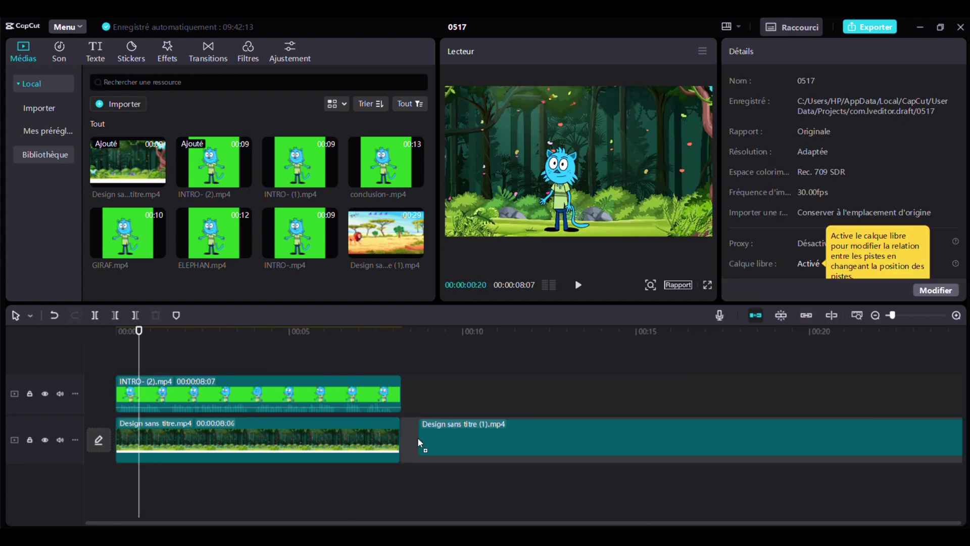
pyautogui.click(330, 379)
pyautogui.press('space')
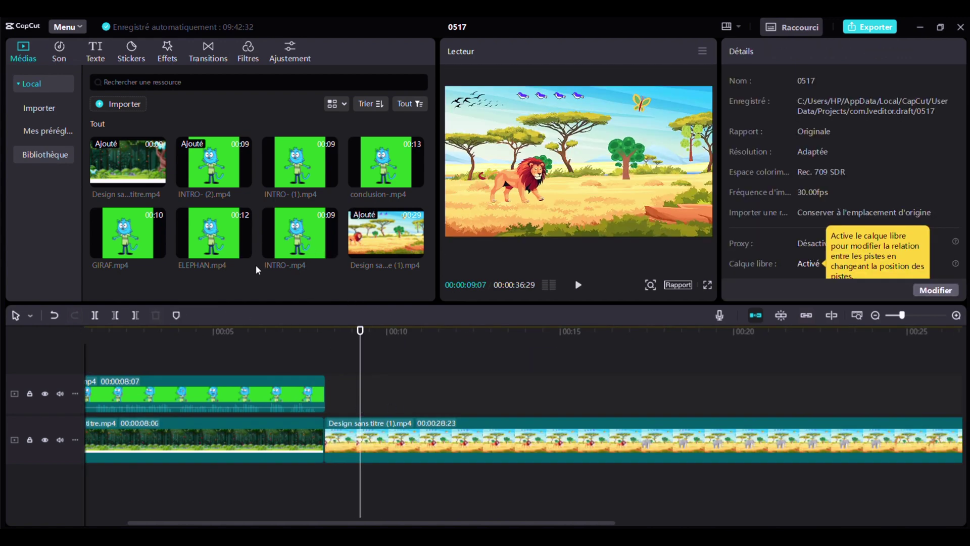
# - Split the savanna clip where the elephant scene begins and move the lion segment to the end of the track
pyautogui.click(218, 242)
pyautogui.moveTo(652, 430); pyautogui.dragTo(602, 417)
pyautogui.click(603, 418)
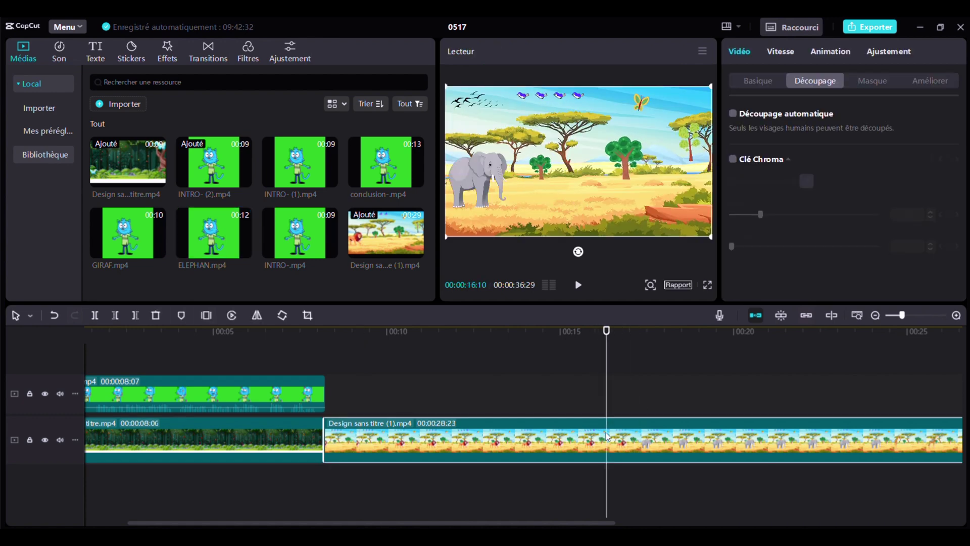
pyautogui.hotkey('ctrl', 'b')
pyautogui.moveTo(708, 440); pyautogui.dragTo(635, 434)
pyautogui.hotkey('ctrl', 'z')
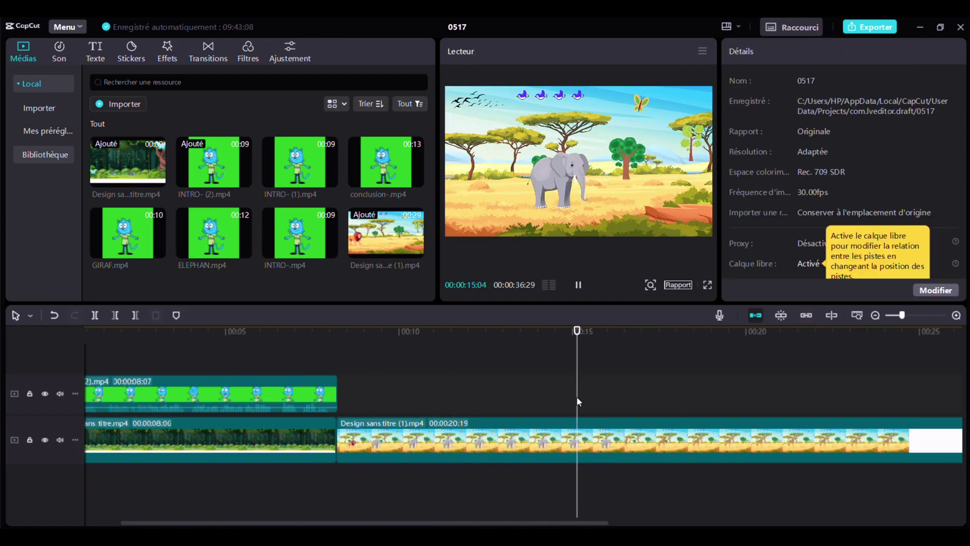
# - Place ELEPHAN.mp4 after the INTRO- (2) clip, key out its green background, and shrink the cat beside the elephant on its right
pyautogui.moveTo(372, 341); pyautogui.dragTo(340, 399)
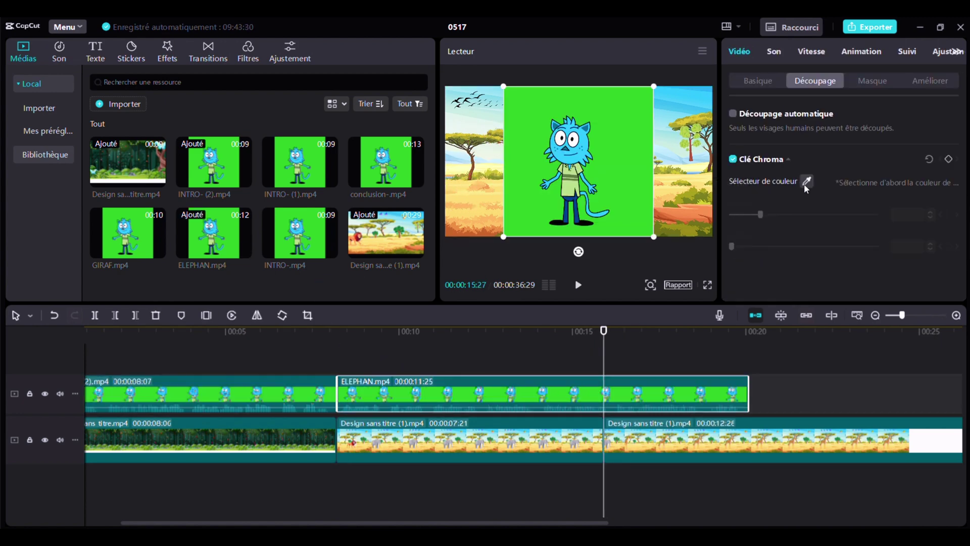
pyautogui.click(649, 182)
pyautogui.moveTo(654, 86); pyautogui.dragTo(623, 122)
pyautogui.moveTo(578, 167); pyautogui.dragTo(663, 169)
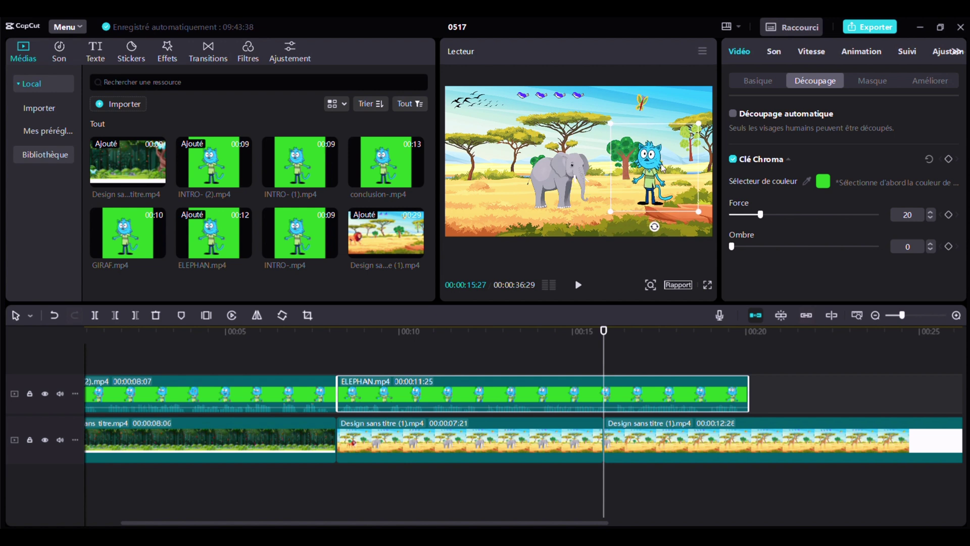
pyautogui.press('space')
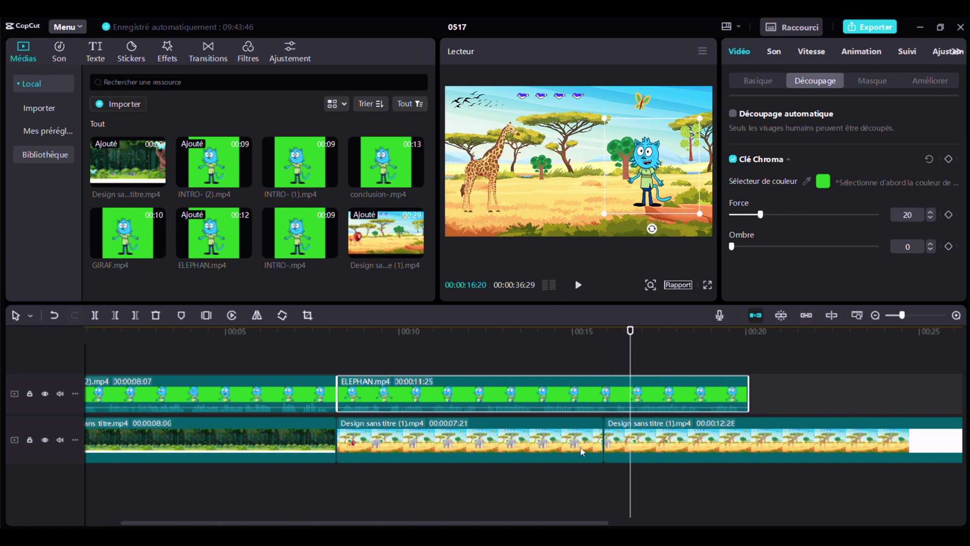
# - Insert a freeze frame in the elephant segment and extend it to 00:00:04:03 so the scene ends with the ELEPHAN clip
pyautogui.click(551, 453)
pyautogui.click(206, 315)
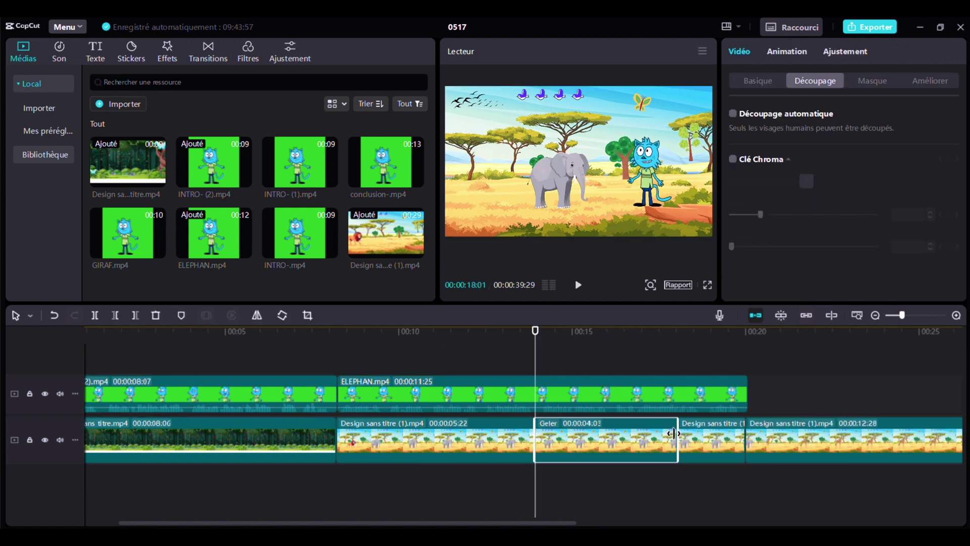
pyautogui.hscroll(5, 505, 439)
# - Place GIRAF.mp4 after the ELEPHAN clip over the giraffe scene, keying out its green and setting the small cat right of the giraffe
pyautogui.click(540, 374)
pyautogui.moveTo(151, 242); pyautogui.dragTo(540, 396)
pyautogui.hscroll(5, 540, 397)
pyautogui.click(489, 353)
# - Split the giraffe scene at 00:00:28:00 and delete its remainder with the white tail
pyautogui.click(461, 332)
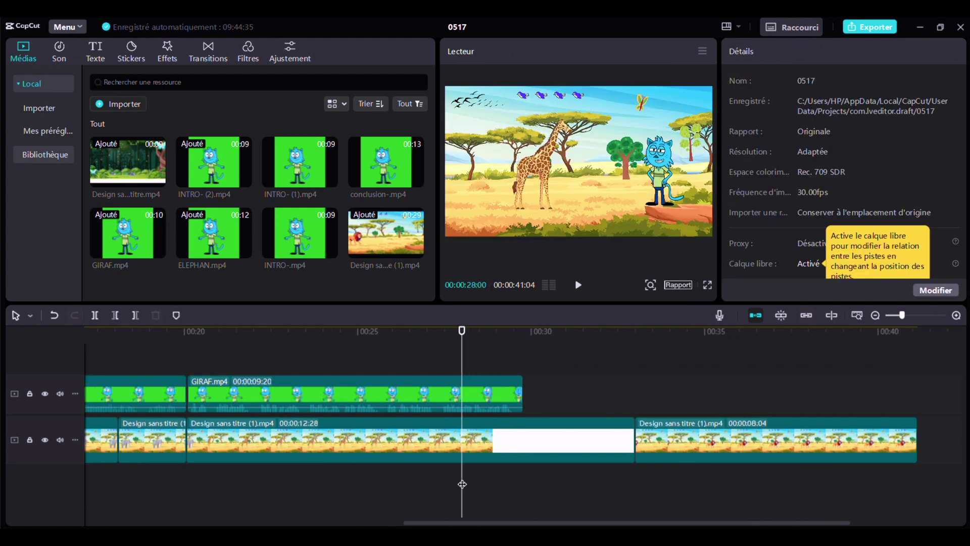
pyautogui.hotkey('ctrl', 'b')
pyautogui.click(496, 440)
pyautogui.press('Delete')
# - Insert a freeze frame in the giraffe scene at 00:00:25:22 and shorten it so the scene ends with the GIRAF clip
pyautogui.click(383, 439)
pyautogui.click(206, 315)
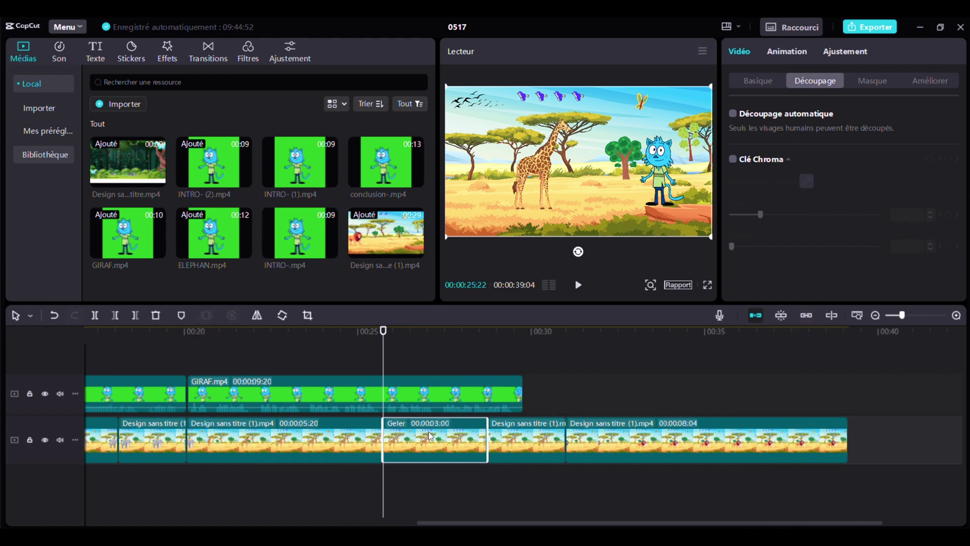
pyautogui.moveTo(488, 434); pyautogui.dragTo(444, 435)
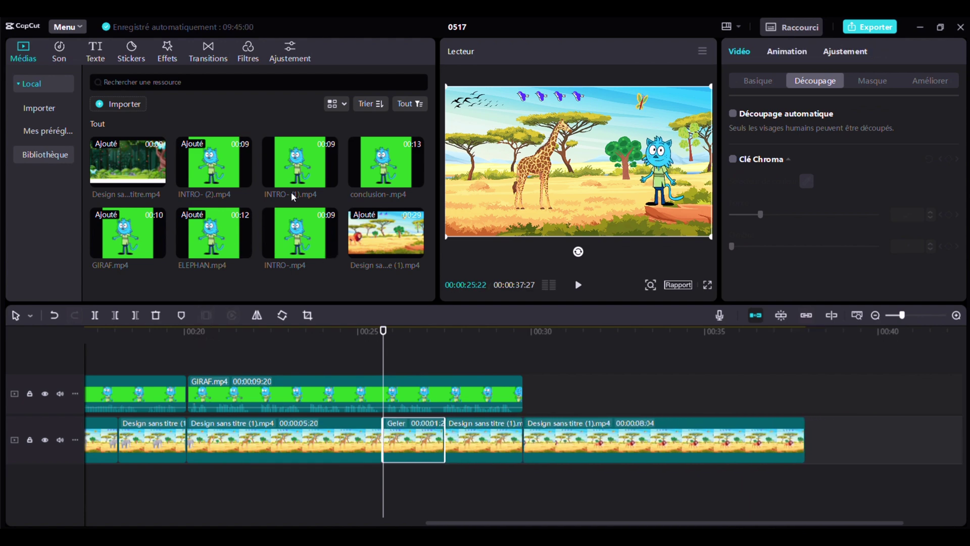
# - Import partie-lion-2.mp4 and place it directly after the GIRAF clip, above the lion scene
pyautogui.click(121, 104)
pyautogui.scroll(-10, 202, 151)
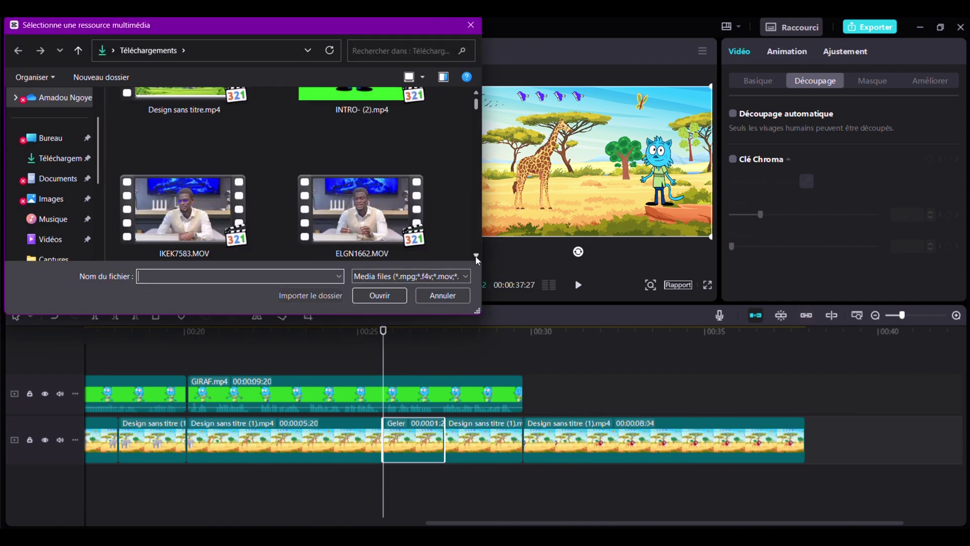
pyautogui.click(202, 110)
pyautogui.doubleClick(202, 110)
pyautogui.moveTo(128, 255); pyautogui.dragTo(526, 399)
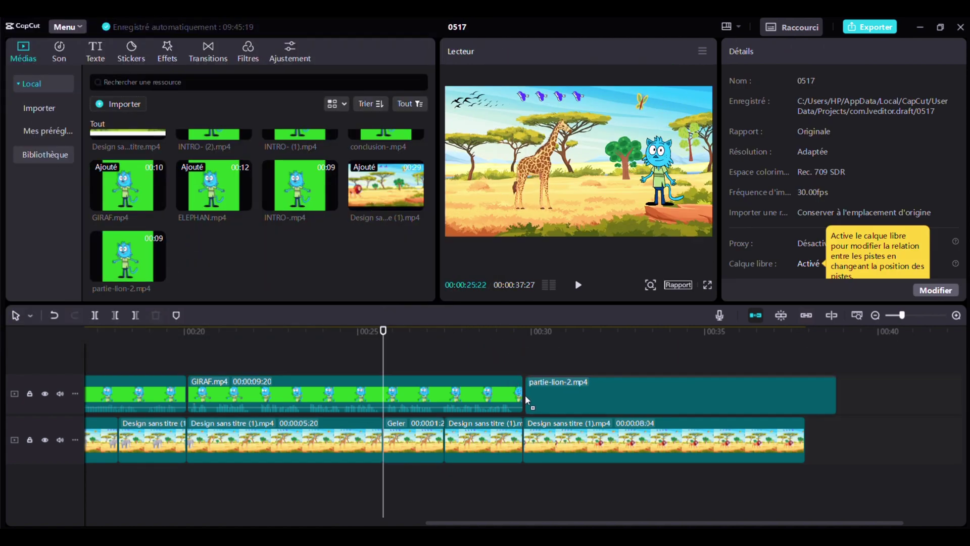
# - Freeze the lion scene at 00:00:35:29, delete the leftover segment, and fit the freeze to 00:00:02:23, ending with the partie-lion-2 clip
pyautogui.click(808, 443)
pyautogui.moveTo(808, 443); pyautogui.dragTo(795, 445)
pyautogui.click(737, 479)
pyautogui.hscroll(2, 737, 480)
pyautogui.click(681, 440)
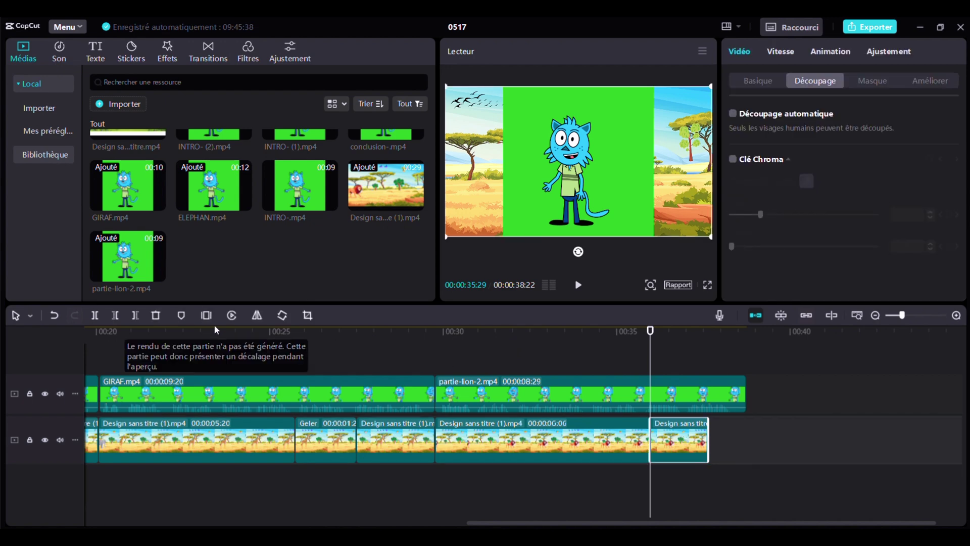
pyautogui.hotkey('alt', 'r')
pyautogui.click(770, 447)
pyautogui.press('Delete')
# - Key out the green background of the partie-lion-2 clip, shrink the cat to the right of the lion, and preview the scene
pyautogui.click(697, 359)
pyautogui.press('space')
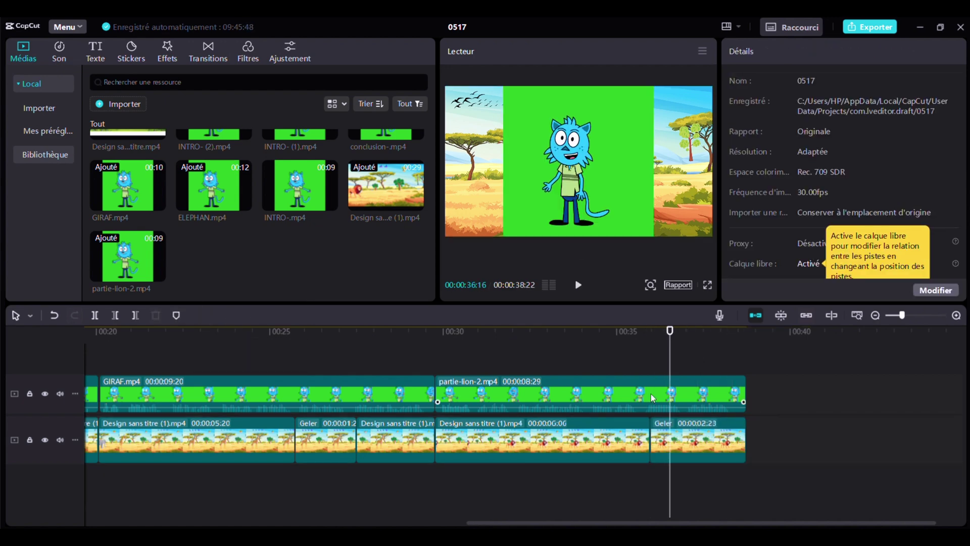
pyautogui.click(652, 398)
pyautogui.click(807, 180)
pyautogui.click(644, 194)
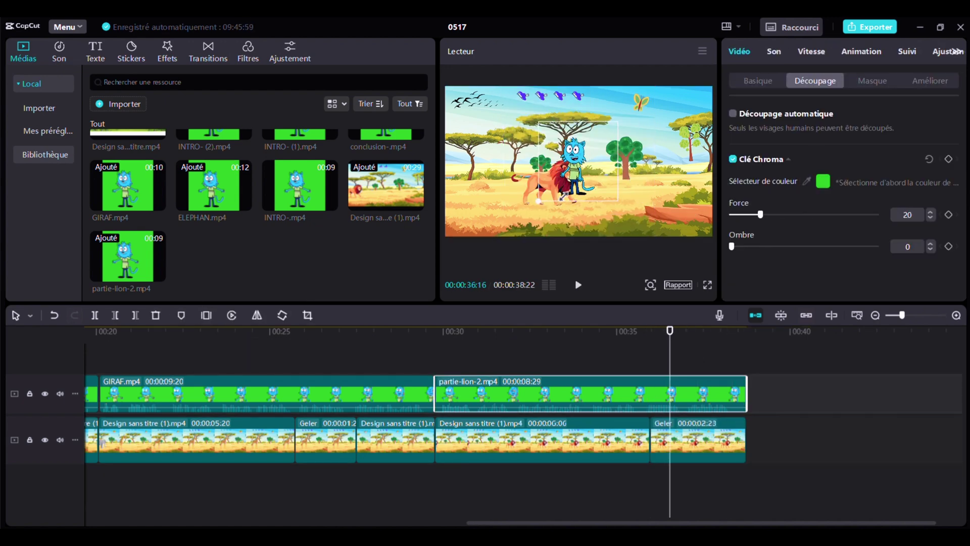
pyautogui.click(461, 353)
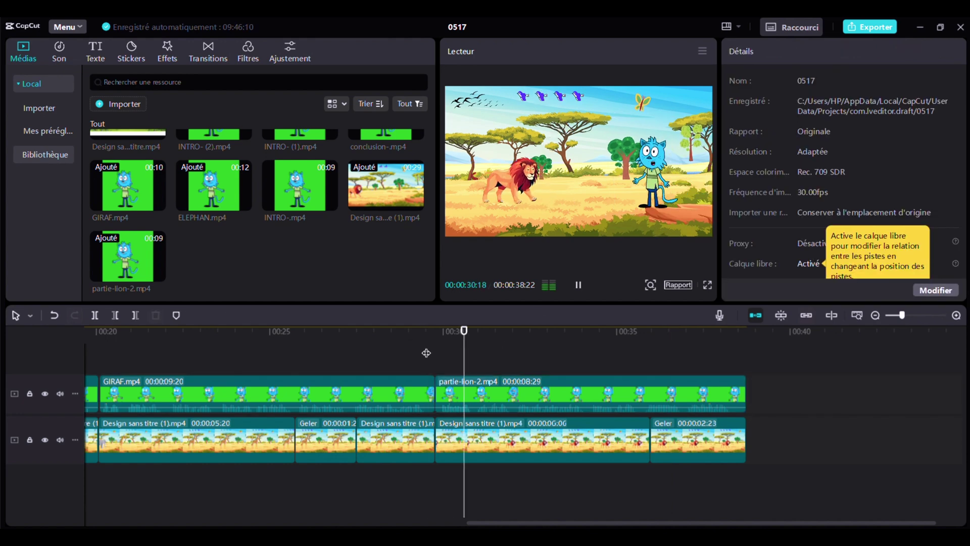
pyautogui.press('space')
# - Add conclusion-.mp4 after the partie-lion-2 clip and the forest clip Design sans titre.mp4 beneath it on the main track
pyautogui.hscroll(1, 426, 352)
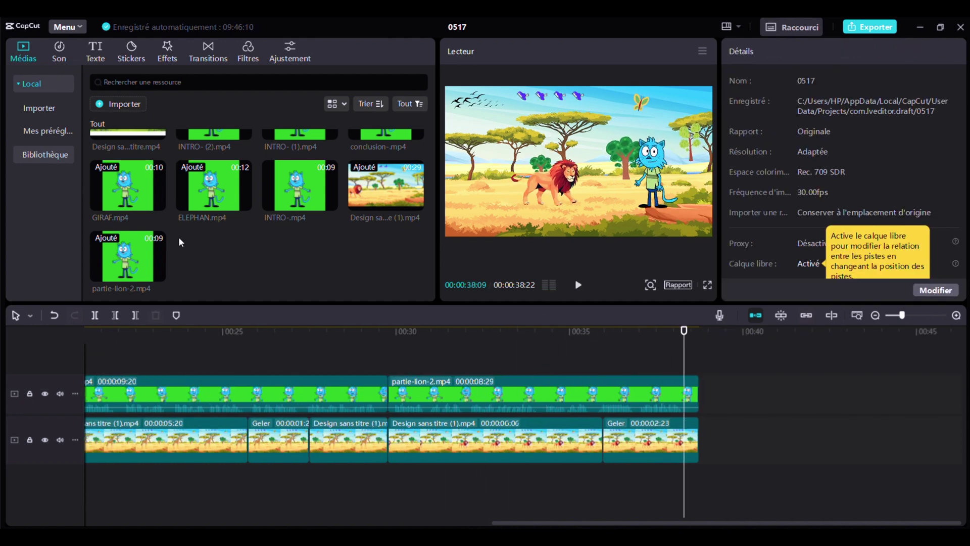
pyautogui.scroll(1, 180, 242)
pyautogui.moveTo(404, 171); pyautogui.dragTo(707, 397)
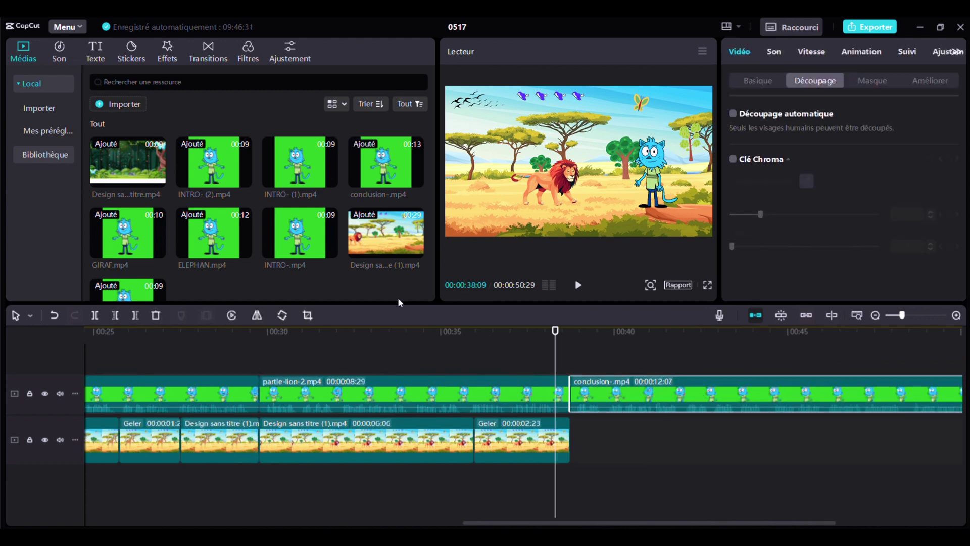
pyautogui.moveTo(398, 302); pyautogui.dragTo(404, 435)
# - Duplicate the closing forest clip, append the copy to the main track, and cut off the part beyond the end of the conclusion- clip
pyautogui.click(520, 448)
pyautogui.hotkey('ctrl', 'c')
pyautogui.hotkey('ctrl', 'v')
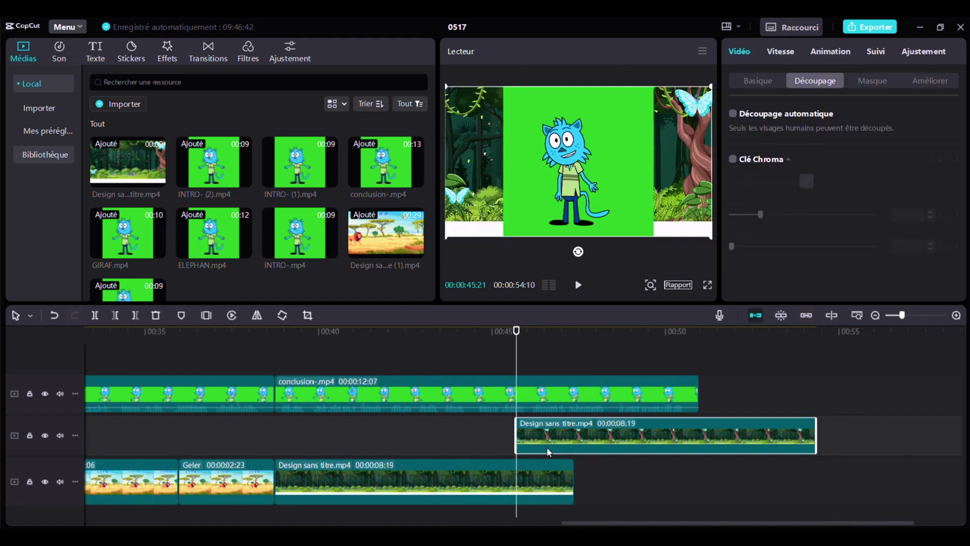
pyautogui.moveTo(549, 451); pyautogui.dragTo(699, 481)
pyautogui.click(699, 480)
pyautogui.click(721, 450)
pyautogui.hotkey('ctrl', 'b')
pyautogui.press('Delete')
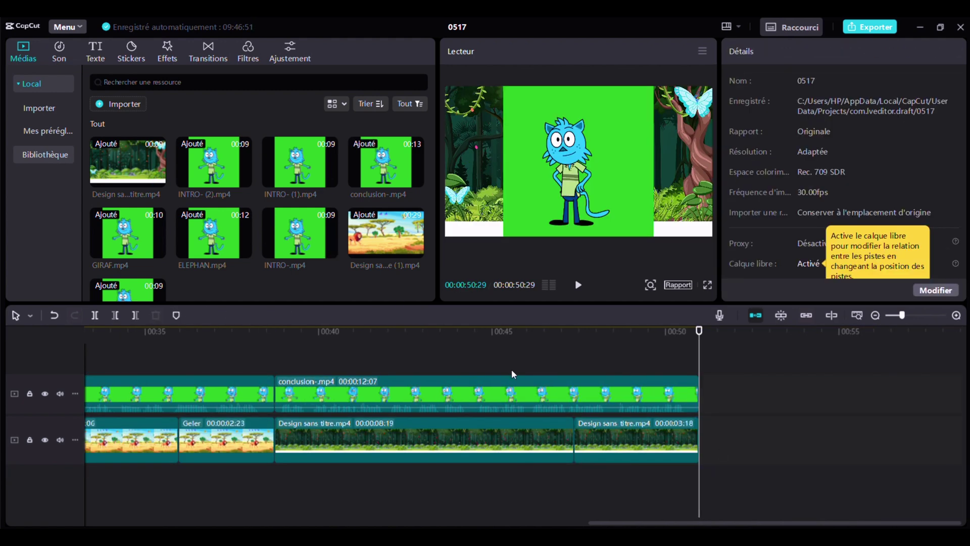
# - Key out the green background of the conclusion- clip and shrink the cat over the first closing forest clip, enlarged to fill the frame
pyautogui.click(511, 384)
pyautogui.click(647, 189)
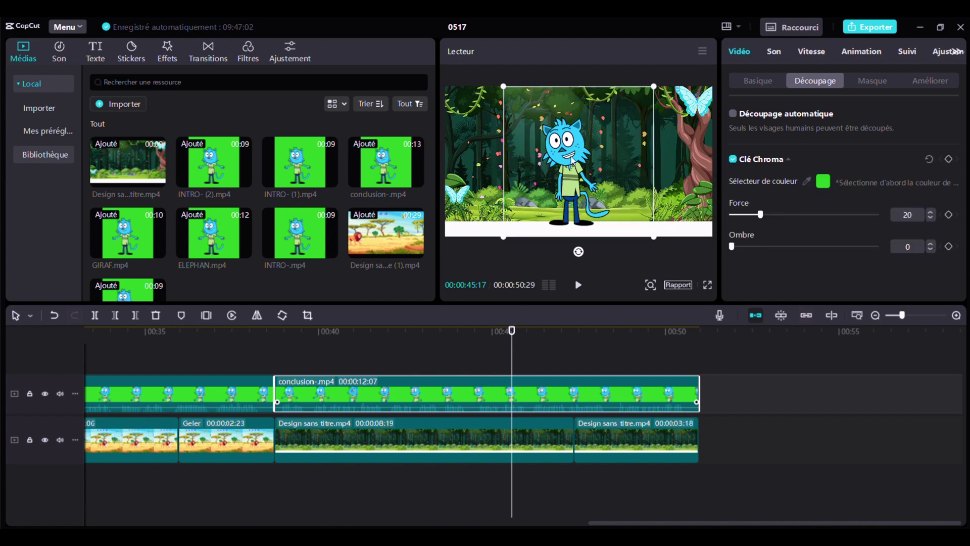
pyautogui.click(526, 436)
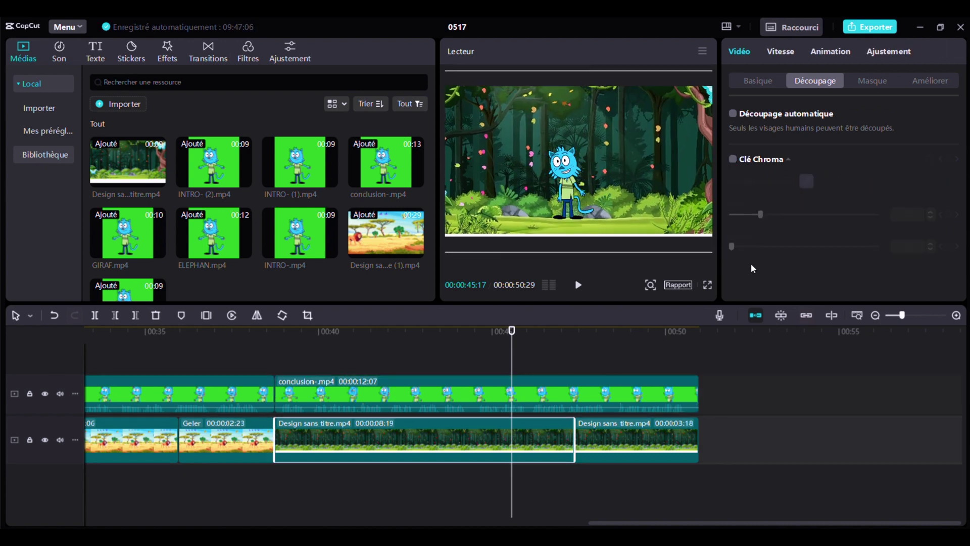
pyautogui.click(571, 213)
pyautogui.scroll(2, 571, 214)
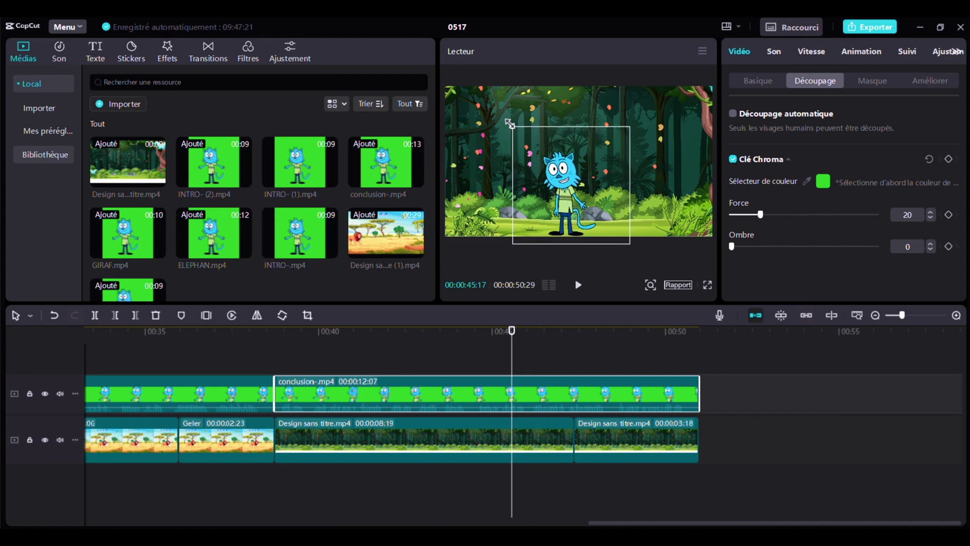
# - Enlarge the last forest clip to fill the frame and preview the change from the lion scene to the conclusion
pyautogui.click(616, 457)
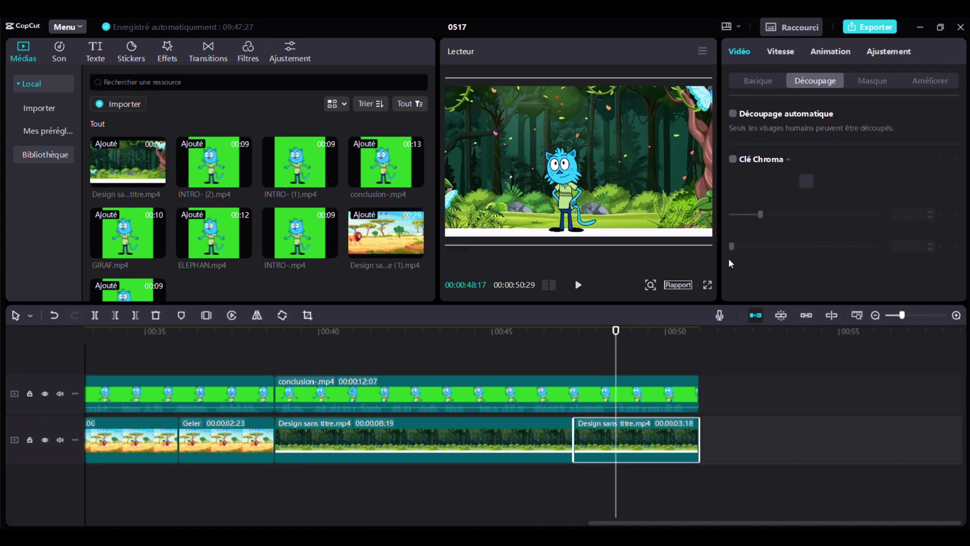
pyautogui.click(514, 123)
pyautogui.click(261, 355)
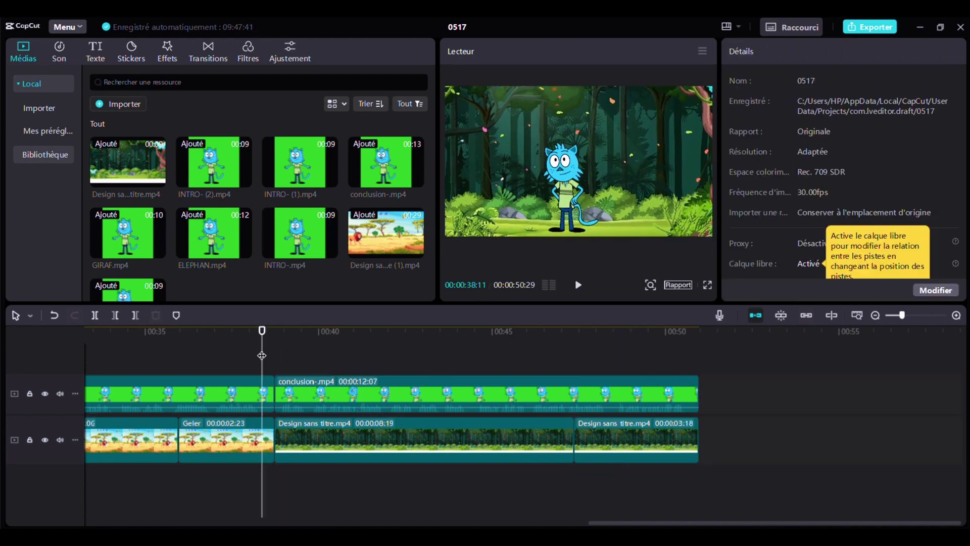
pyautogui.press('space')
# - Add the Inspiration transition between the lion freeze and closing forest clip, and the Woosh transition between the opening forest clip and elephant scene
pyautogui.click(274, 371)
pyautogui.click(209, 51)
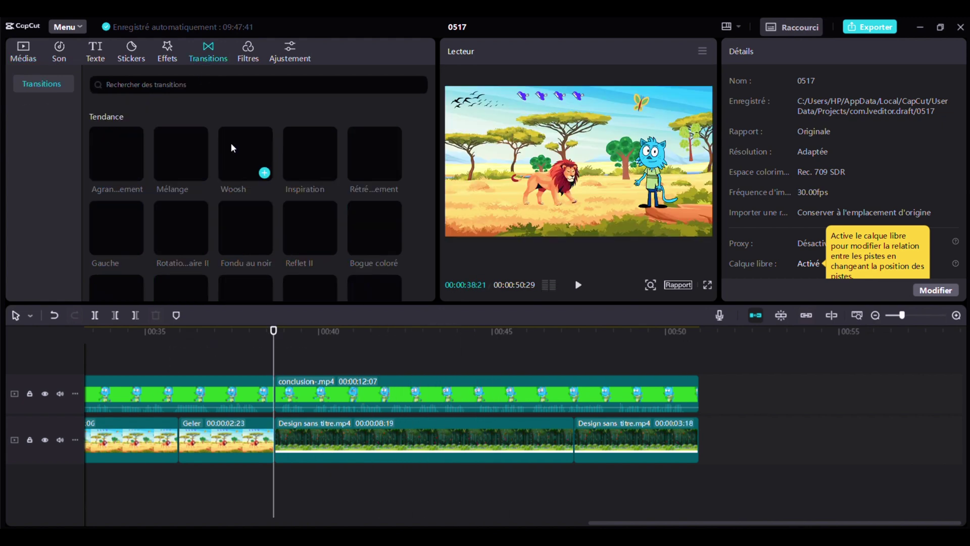
pyautogui.click(330, 174)
pyautogui.click(563, 325)
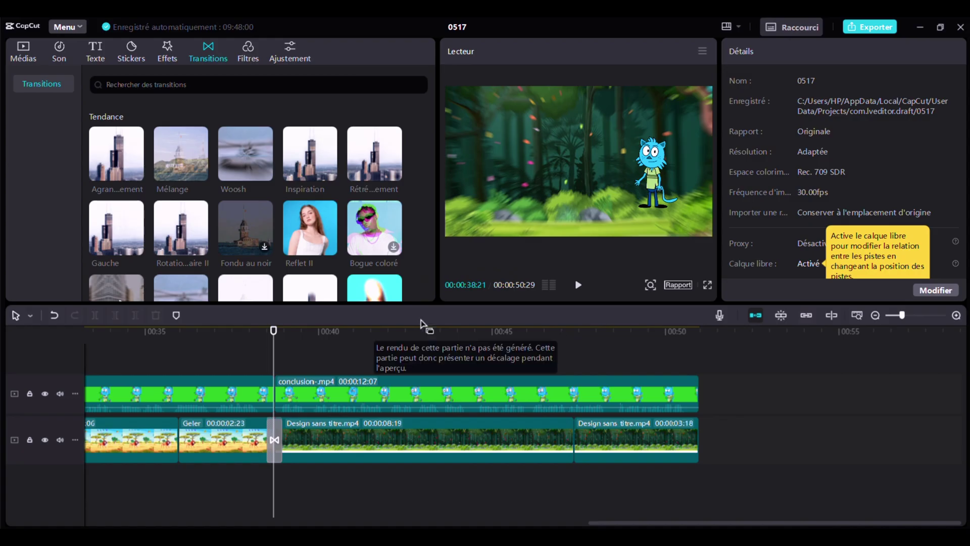
pyautogui.click(258, 354)
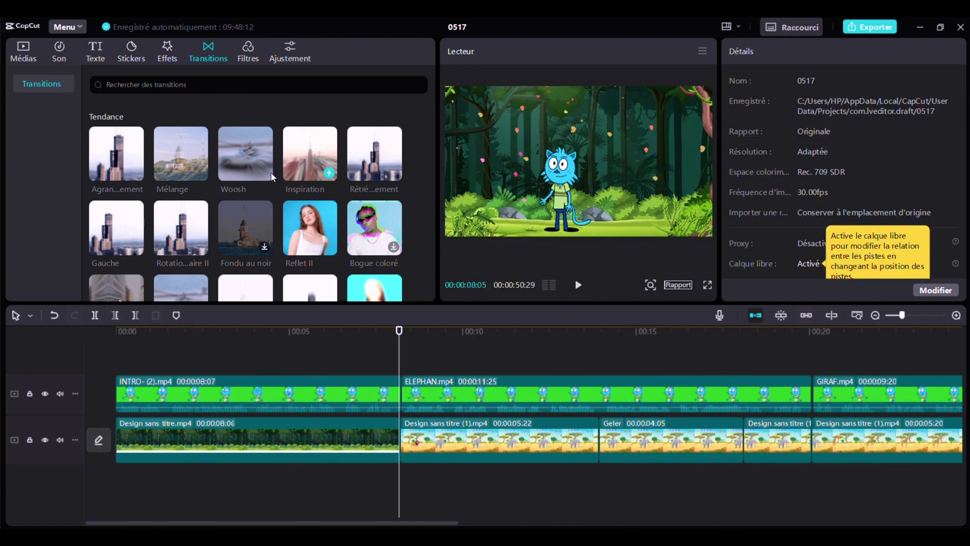
pyautogui.moveTo(246, 153); pyautogui.dragTo(399, 439)
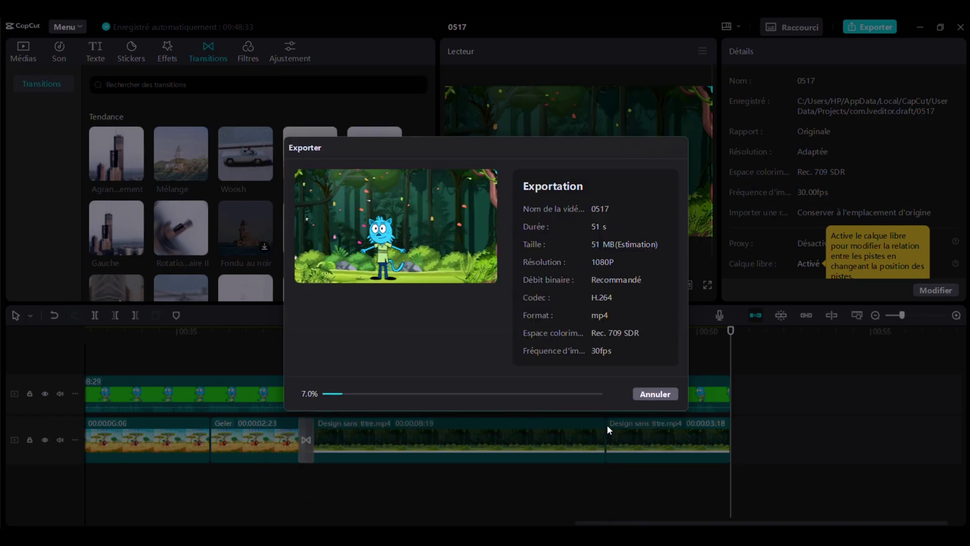
# - Stop the running video export and close the export settings without exporting
pyautogui.click(651, 395)
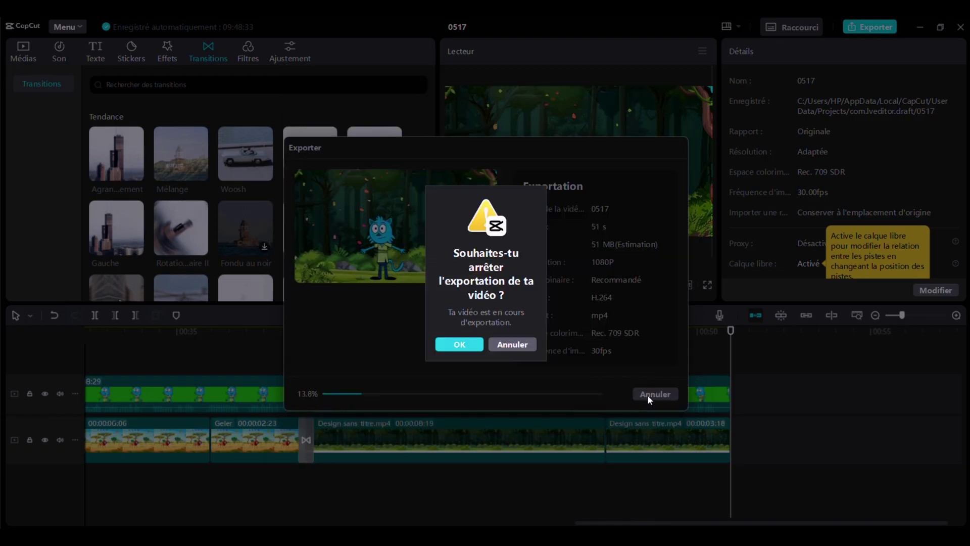
pyautogui.click(505, 344)
pyautogui.click(655, 394)
pyautogui.click(459, 344)
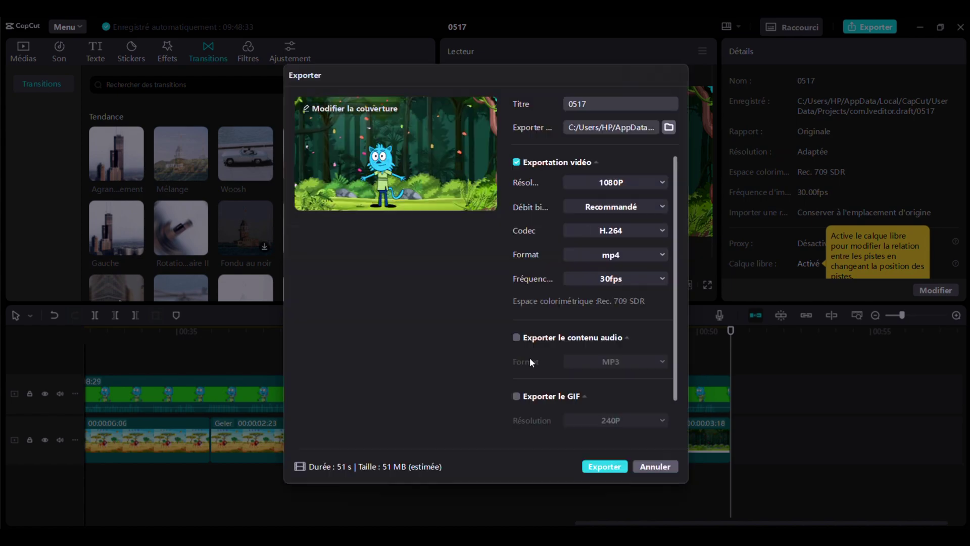
pyautogui.click(657, 465)
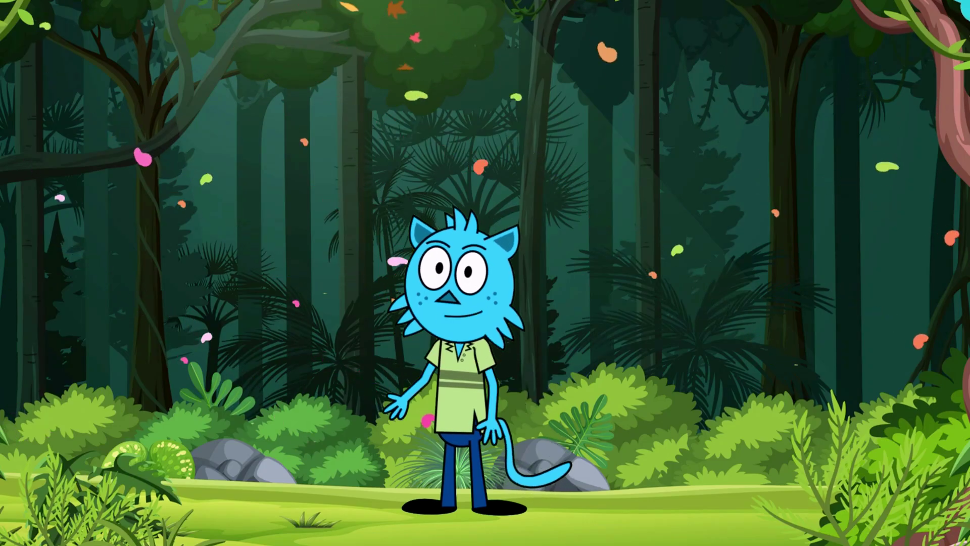